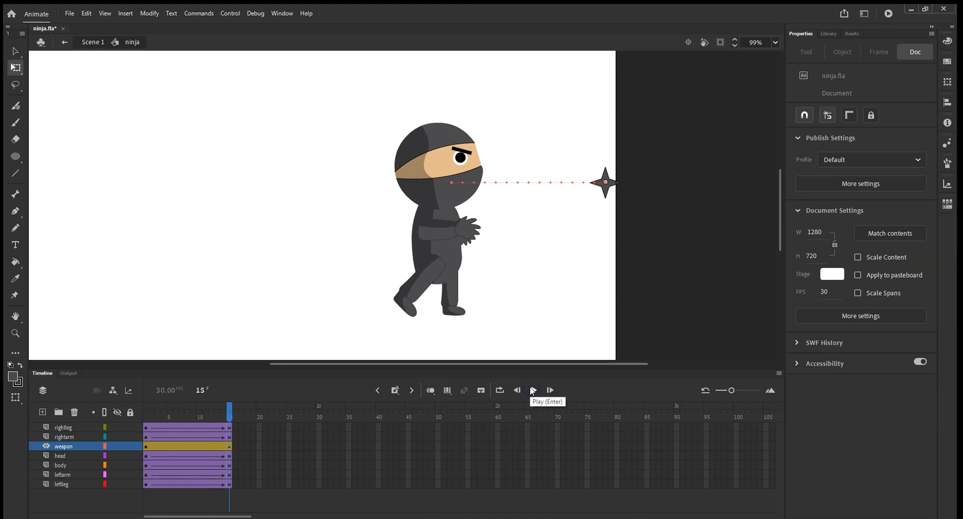
- Select the frames of all seven ninja layers and move them along the timeline so they start at frame 15
drag(230, 414, 124, 421)
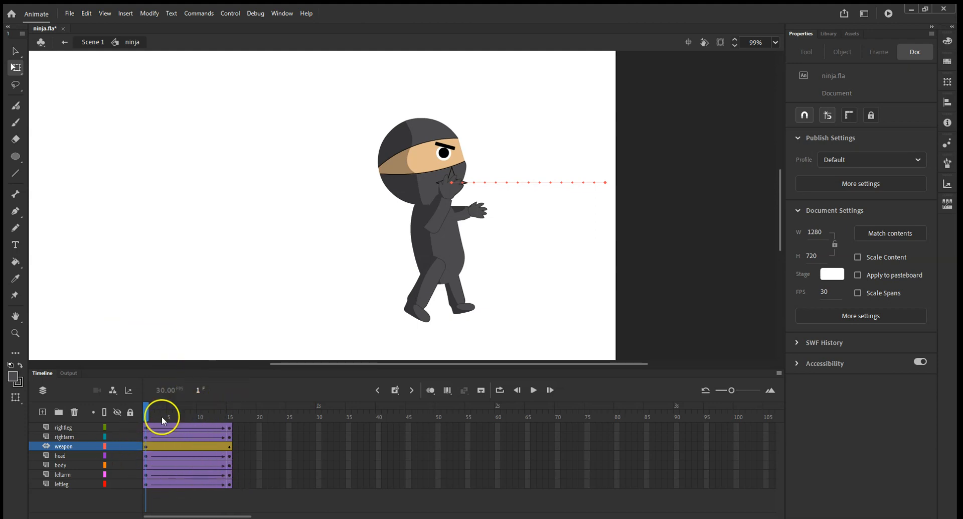
drag(230, 484, 245, 428)
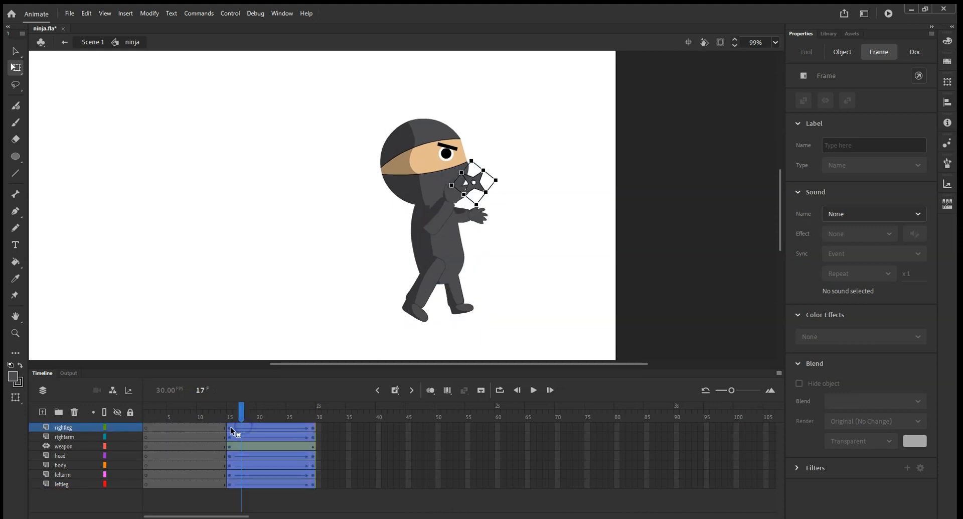
click(151, 430)
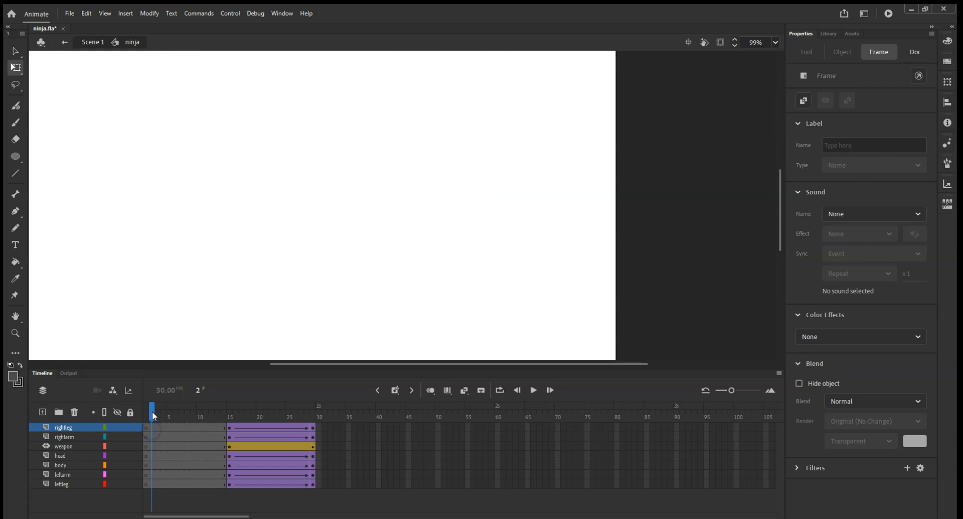
click(146, 414)
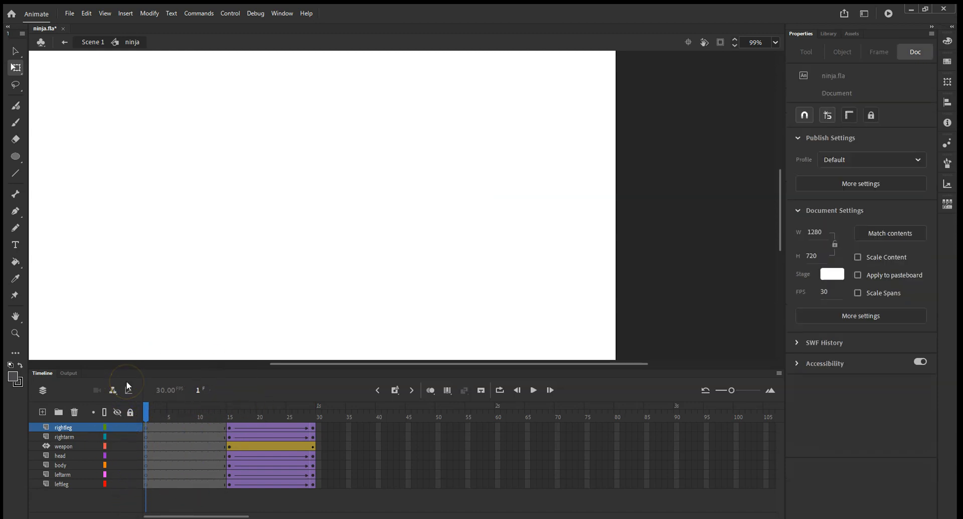
- Copy the right leg from frame 15 and paste it in place on frame 1 of the rightleg layer
click(230, 429)
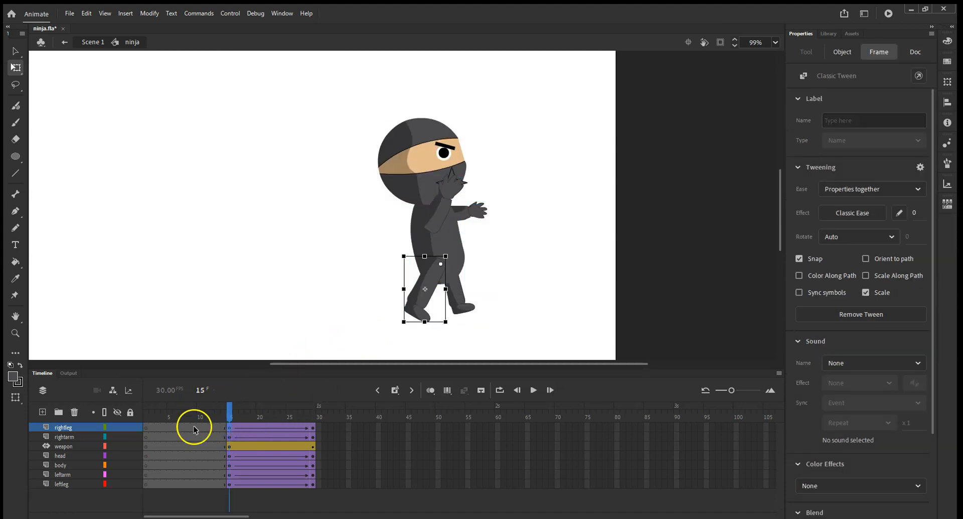
click(146, 428)
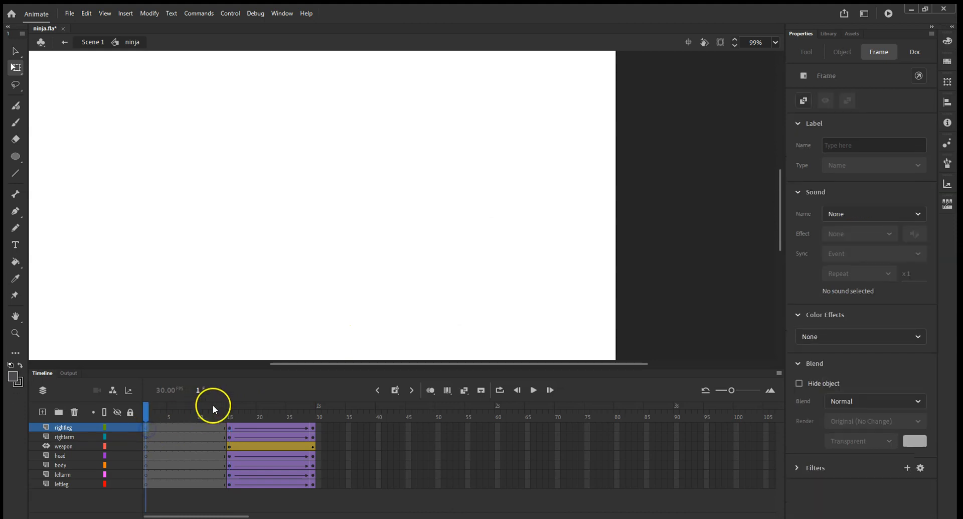
right_click(372, 216)
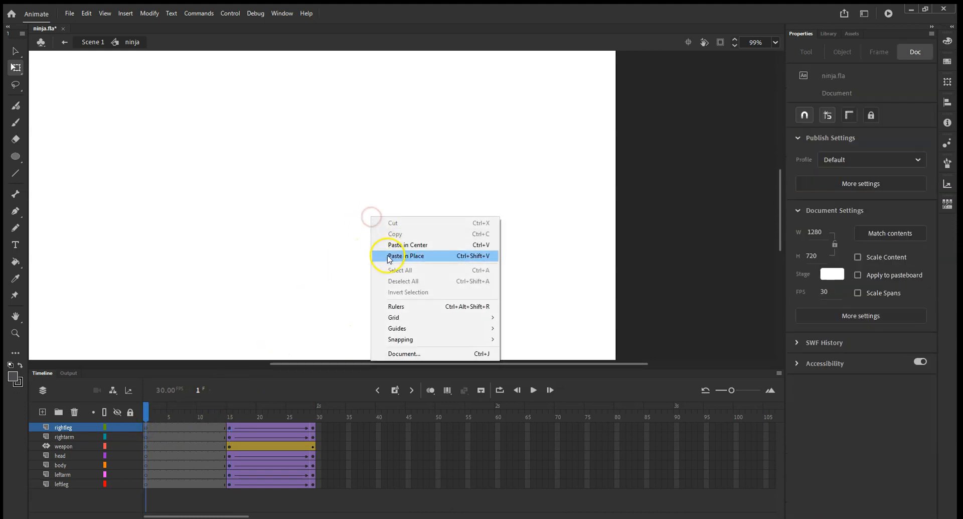
click(476, 257)
- Copy the right arm from frame 15 and paste it in place on frame 1 of the rightarm layer
click(229, 440)
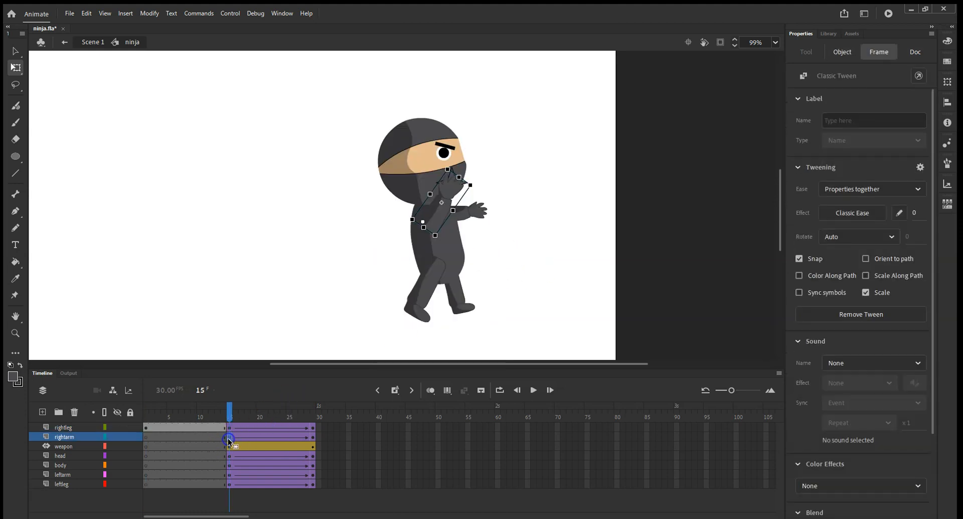
click(146, 437)
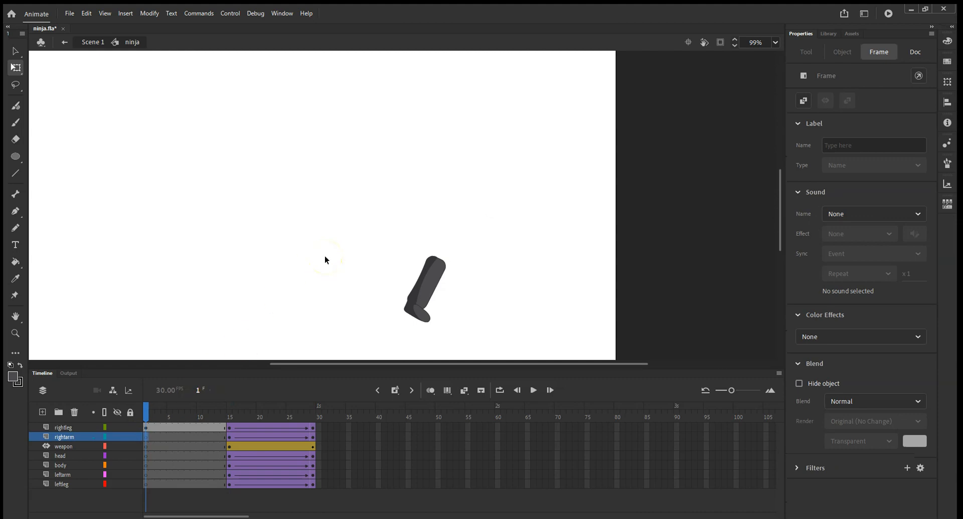
key(ctrl+shift+v)
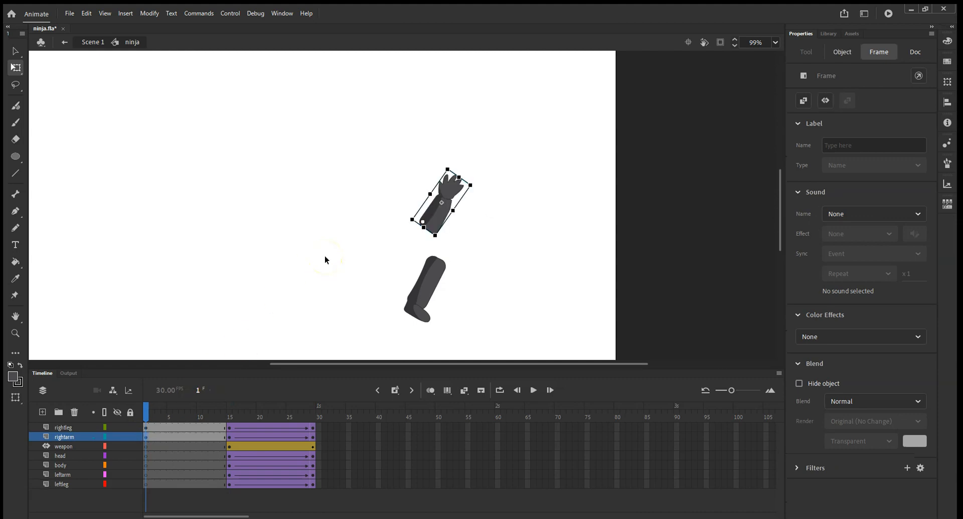
- Copy the head from frame 15 and paste it in place on frame 1 of the head layer
click(230, 455)
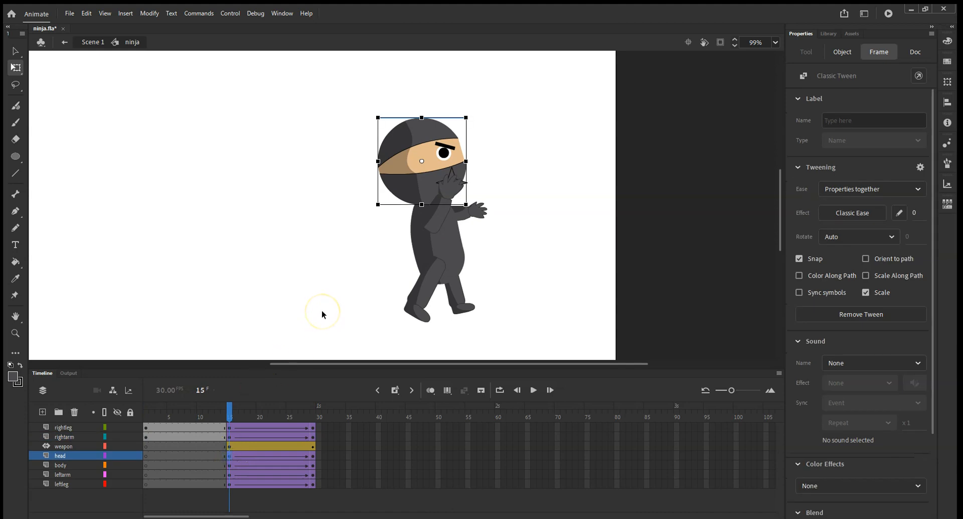
click(146, 455)
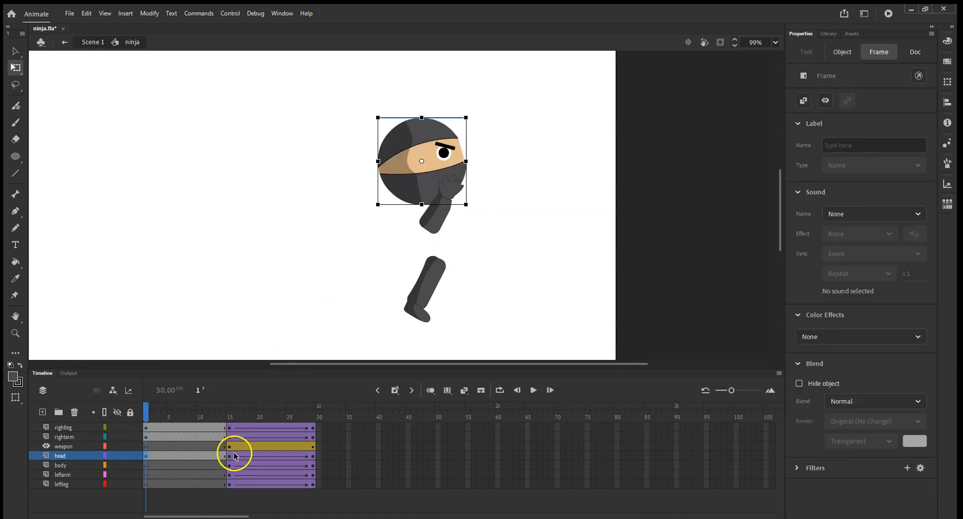
- Paste another copy of the head in place on frame 1 of the body layer
click(230, 456)
click(146, 464)
click(209, 455)
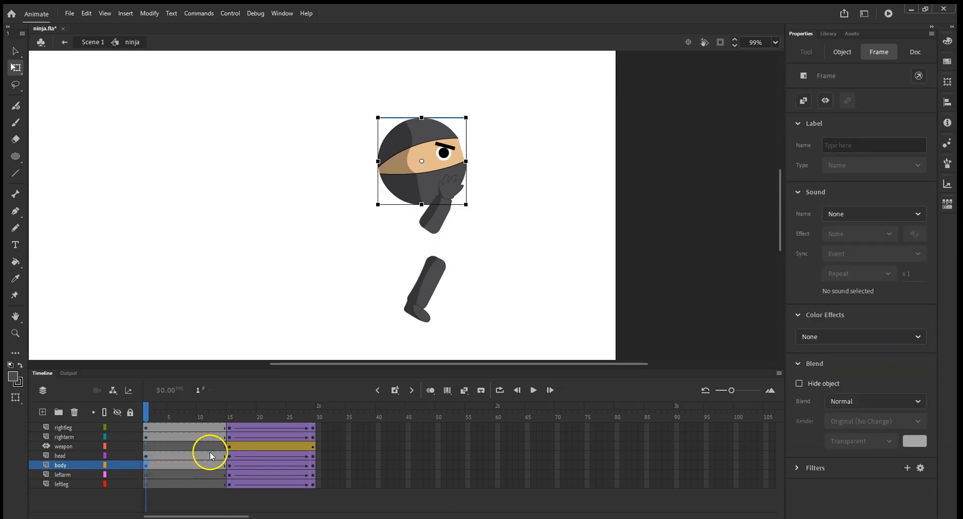
- Copy the left arm and left leg from frame 15 and paste each in place on frame 1 of its own layer
click(229, 475)
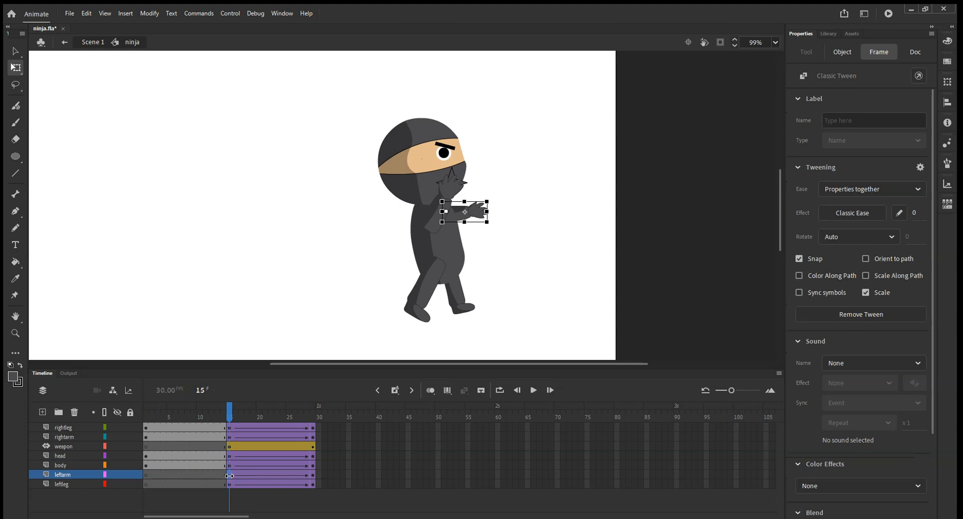
click(146, 474)
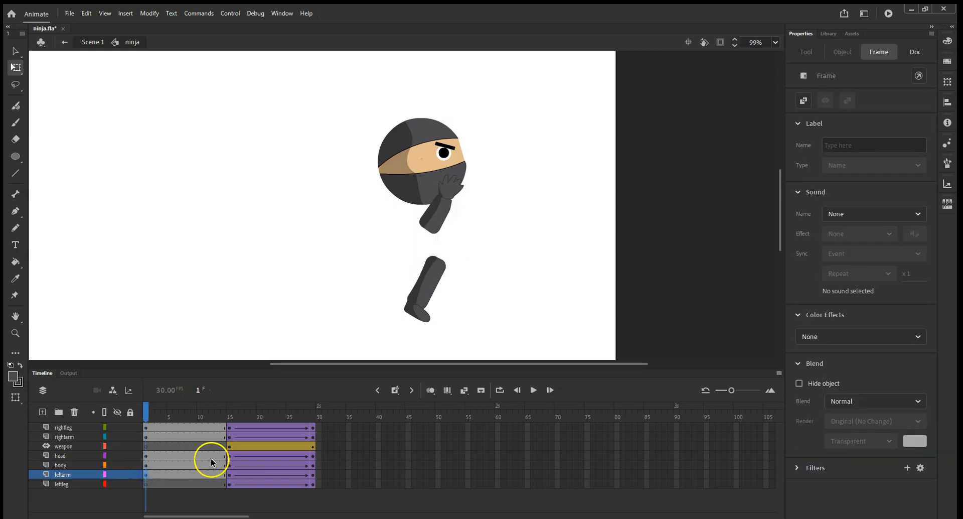
click(227, 484)
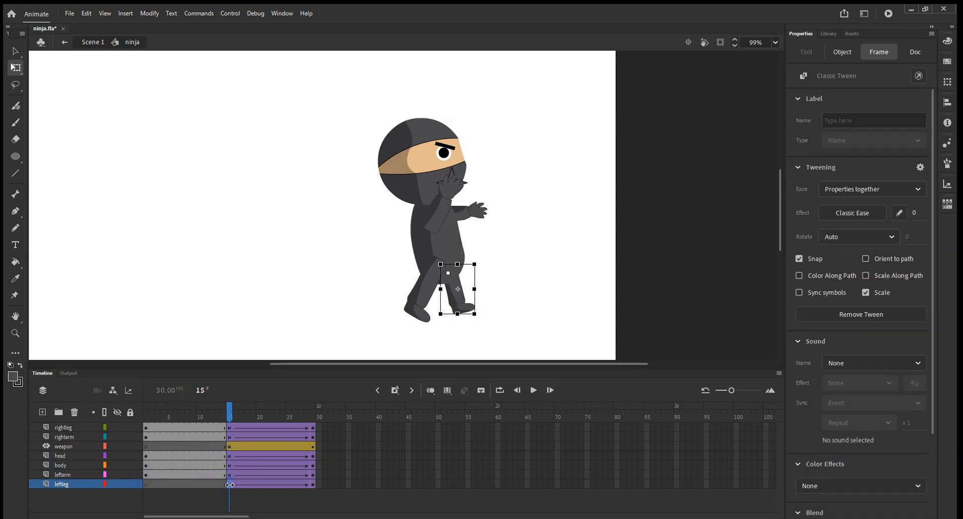
click(146, 484)
key(ctrl+shift+v)
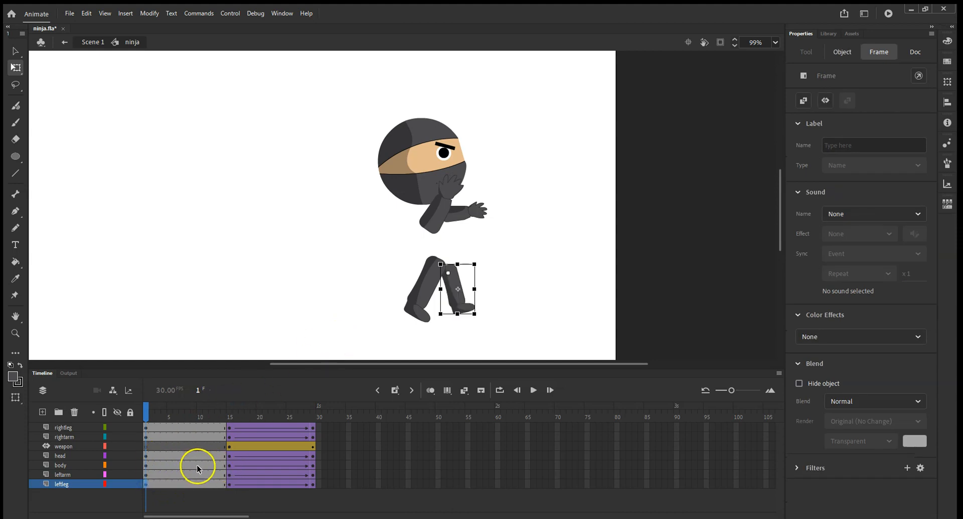
- Copy the body from frame 15 and paste it in place on frame 1 of the body layer
click(149, 464)
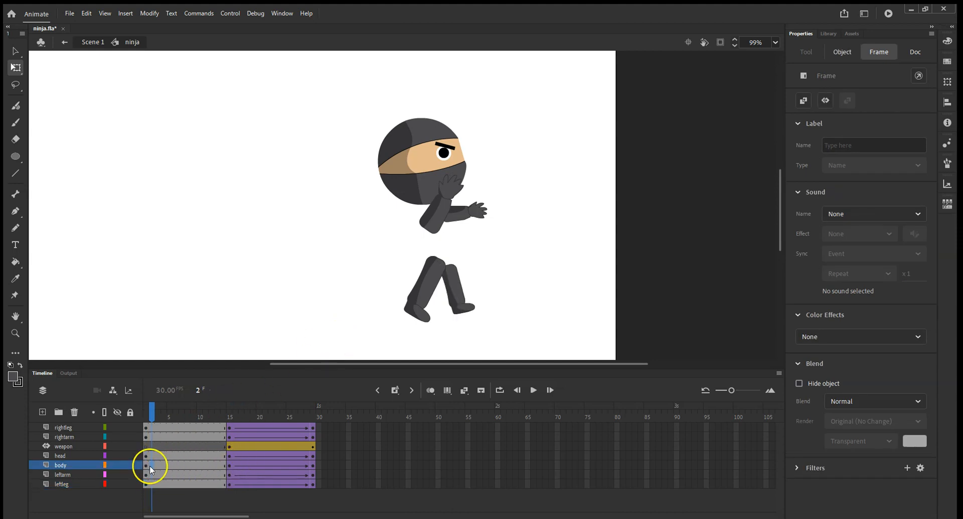
click(229, 464)
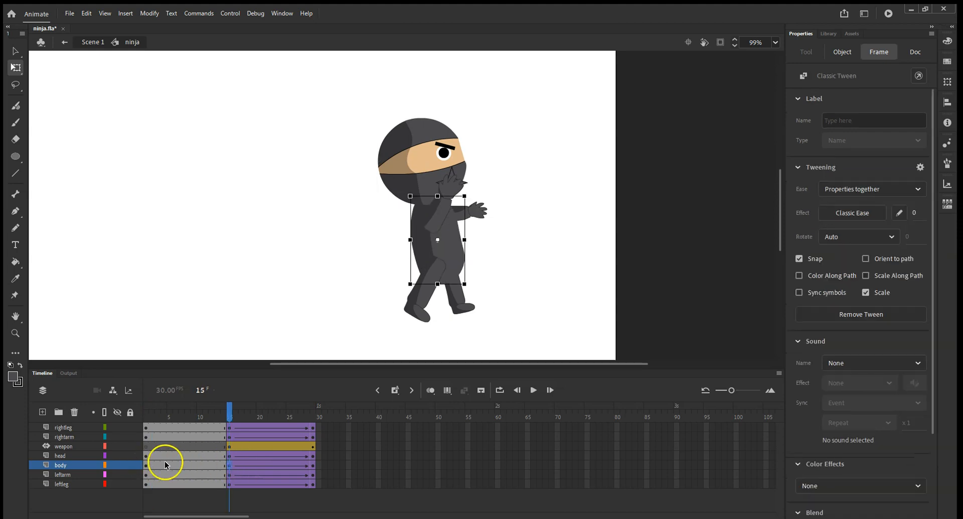
click(149, 466)
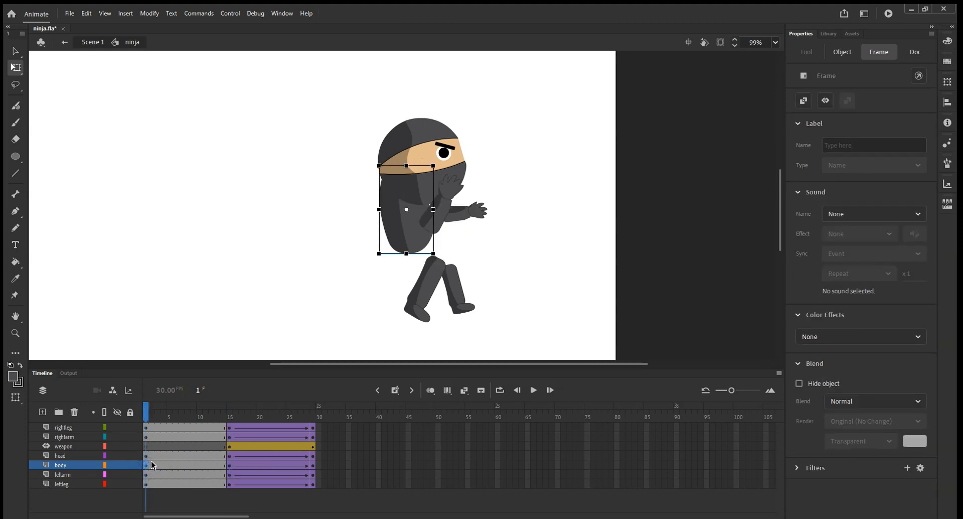
key(ctrl+z)
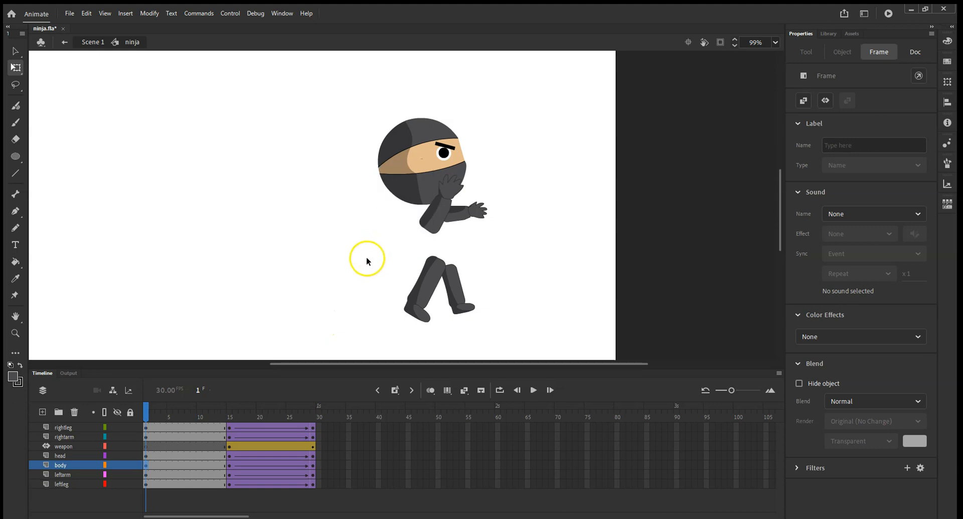
key(ctrl+shift+v)
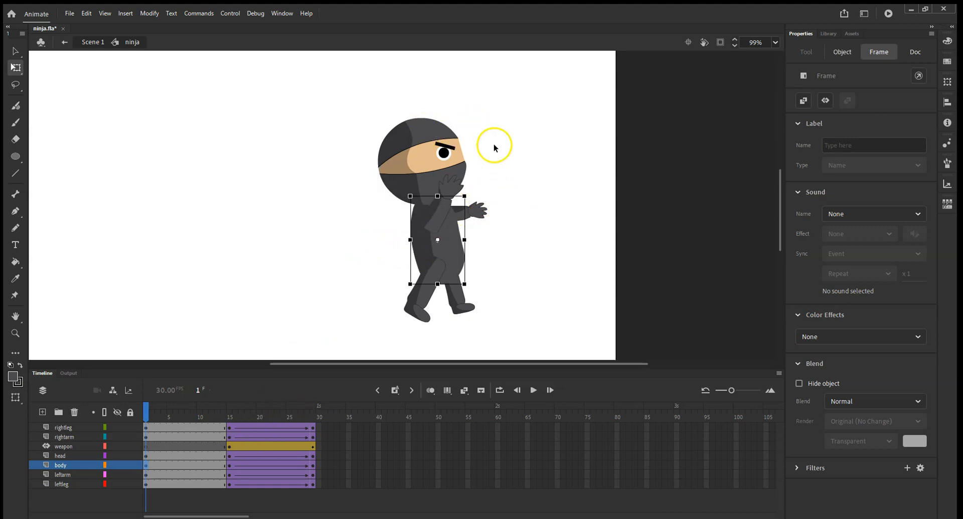
click(489, 321)
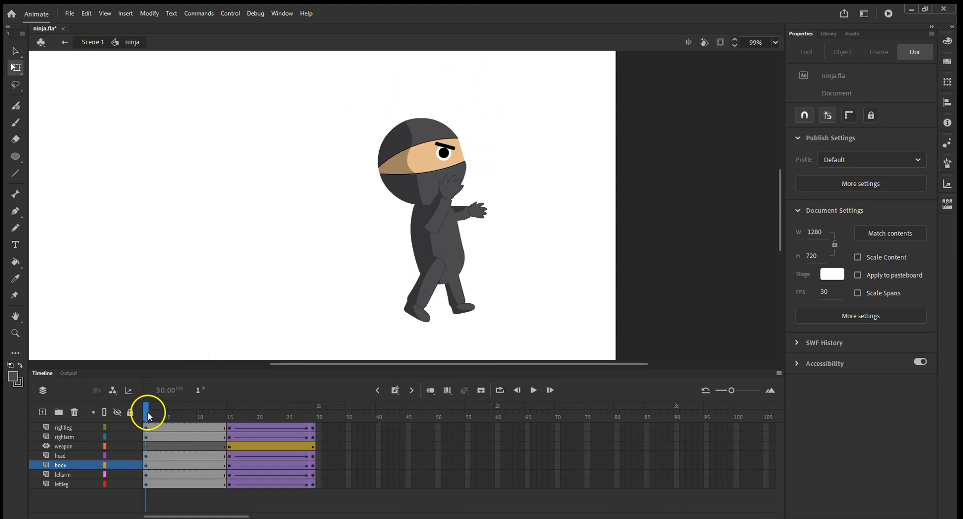
- Check which artwork sits on the rightleg, rightarm, head and body layers in the opening frames, up to frame 5
mouse_move(156, 413)
mouse_down()
mouse_move(146, 414)
mouse_move(220, 413)
mouse_move(147, 426)
mouse_up()
click(151, 427)
click(146, 436)
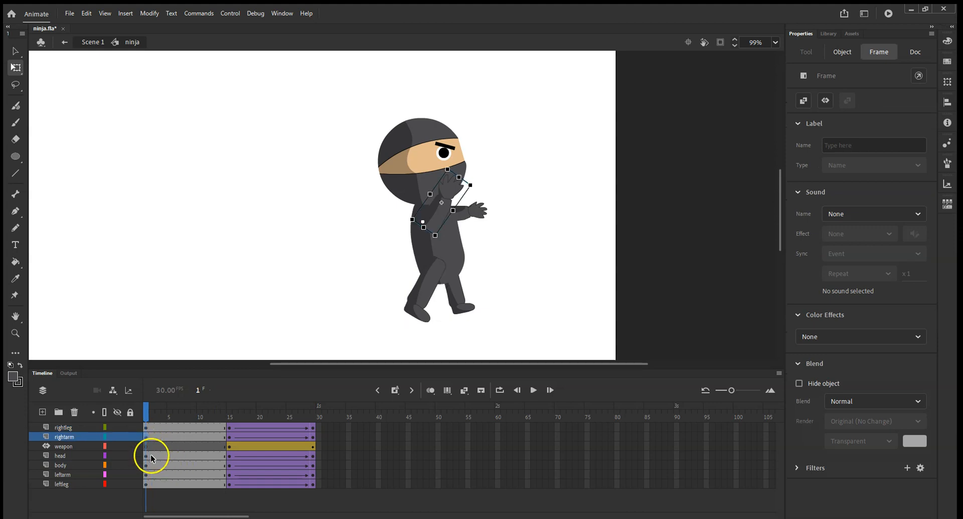
click(151, 455)
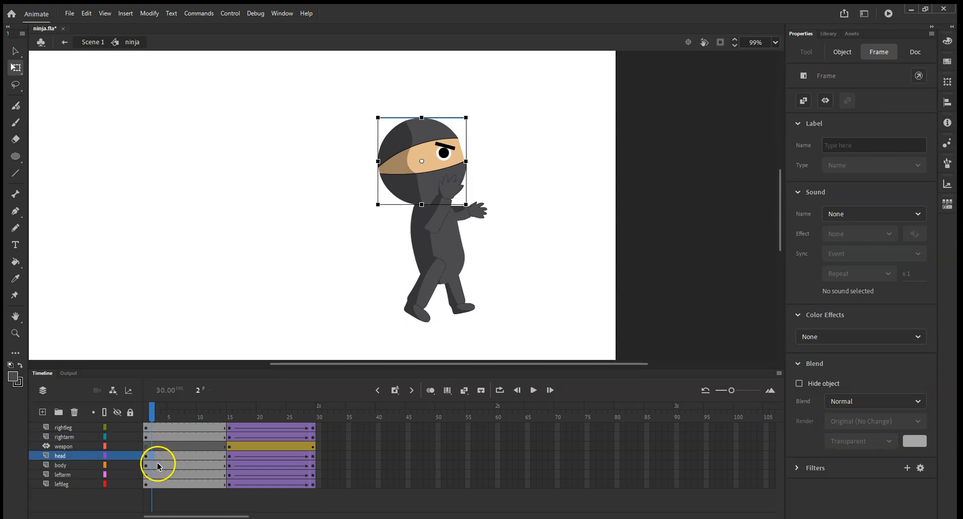
click(158, 465)
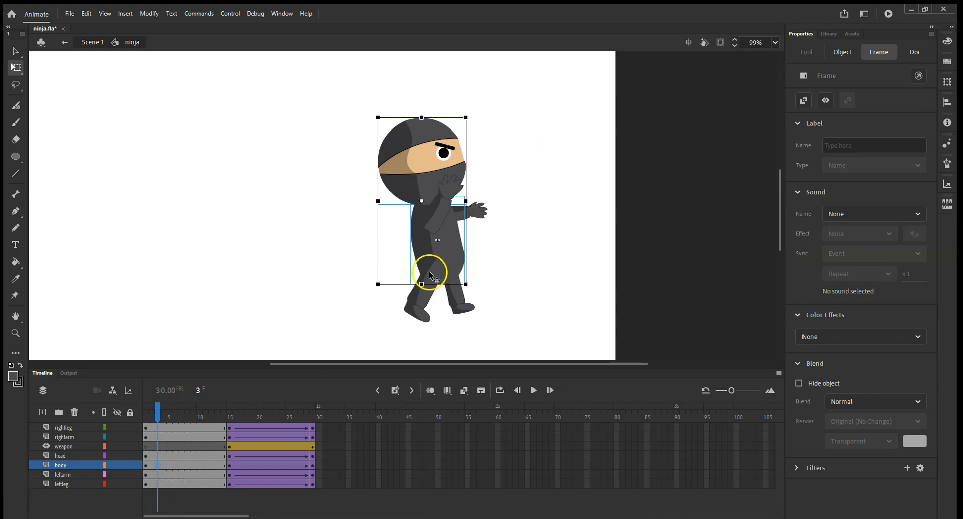
click(396, 184)
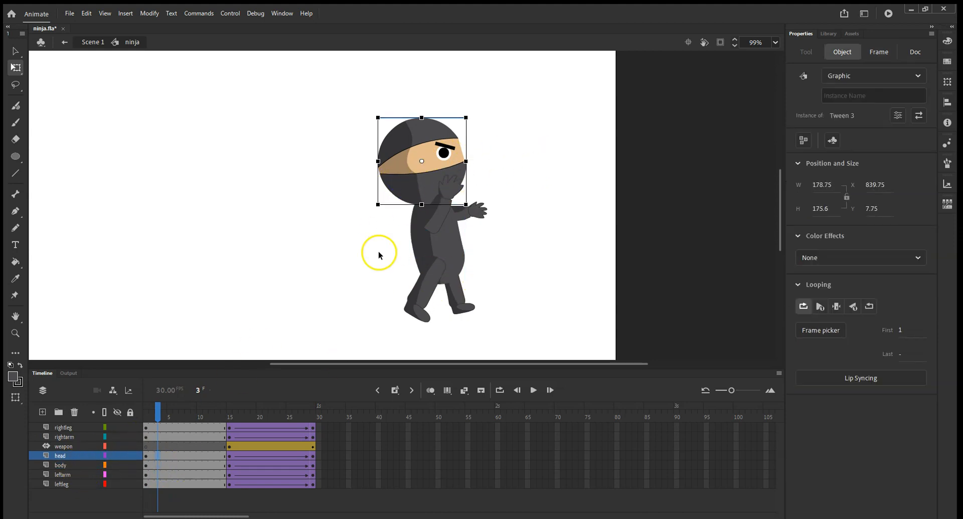
click(170, 465)
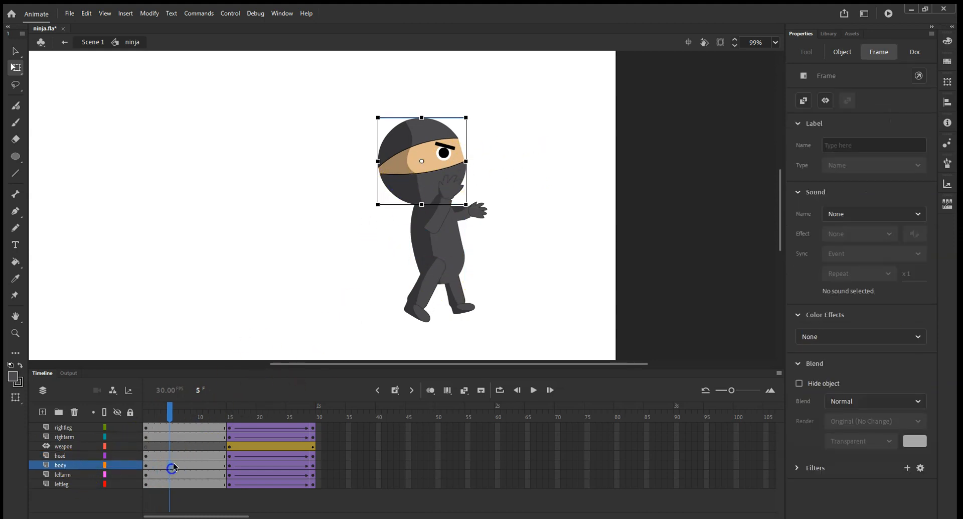
click(431, 258)
click(441, 239)
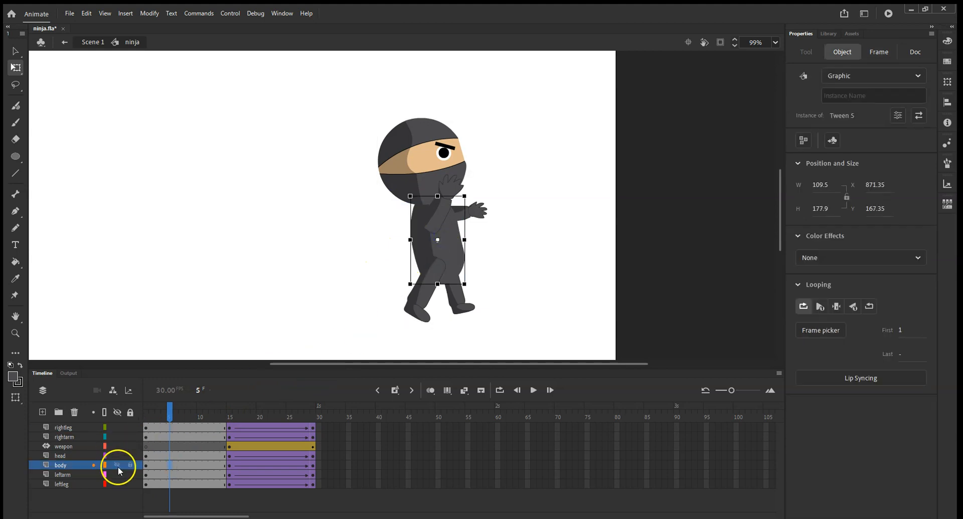
- Lock every layer except body and clear the selection
click(130, 451)
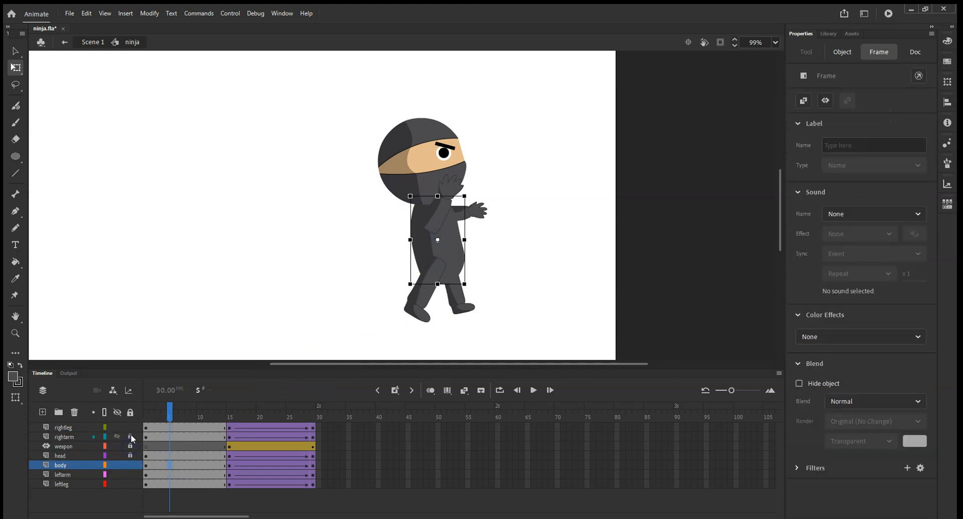
click(130, 474)
click(403, 243)
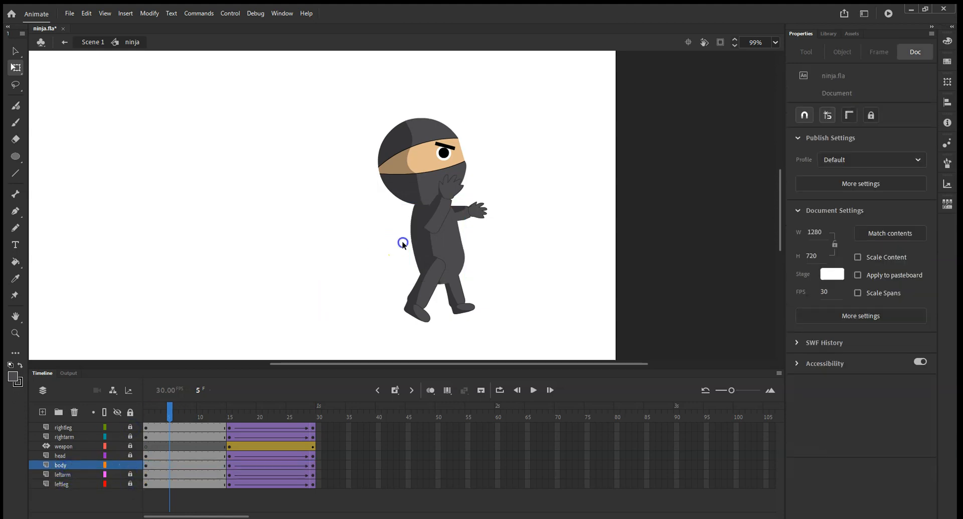
click(437, 242)
click(433, 170)
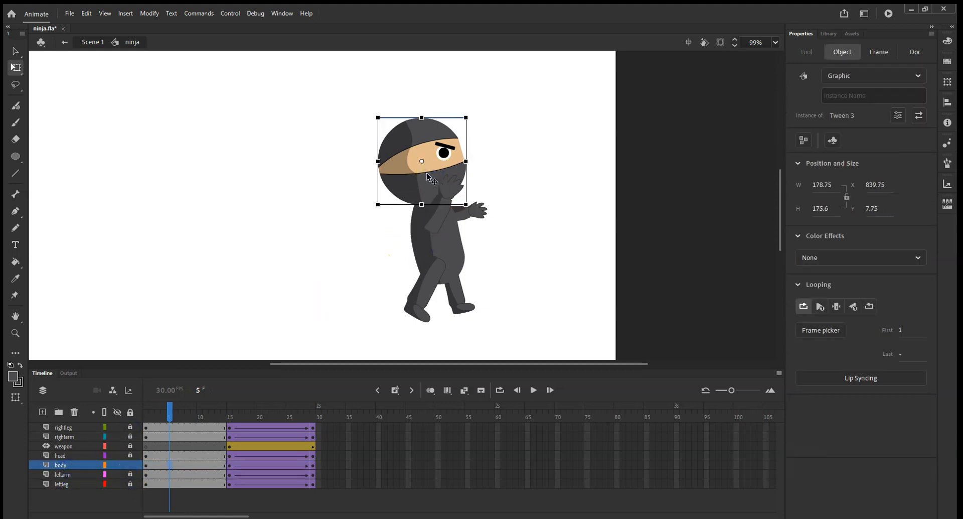
click(359, 337)
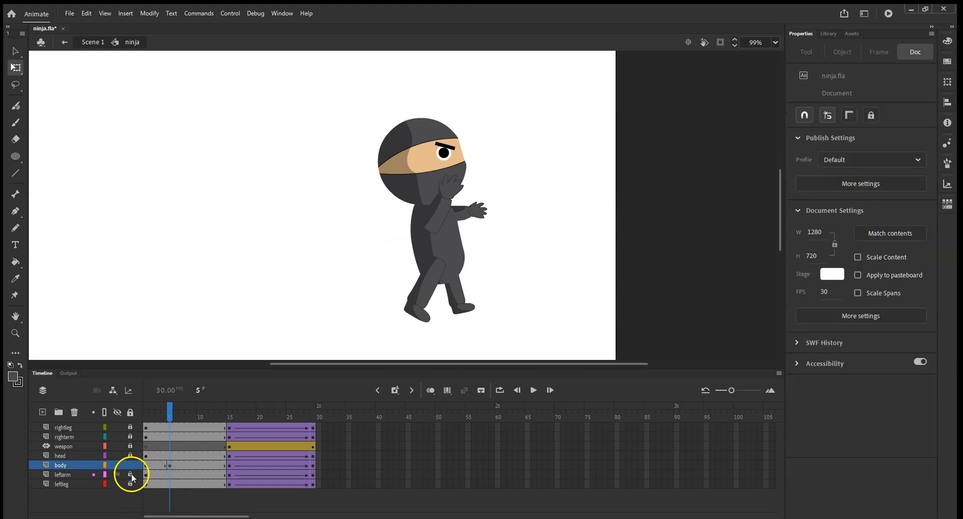
- Delete the extra head from frame 1 of the body layer, leaving the body itself in place
click(147, 465)
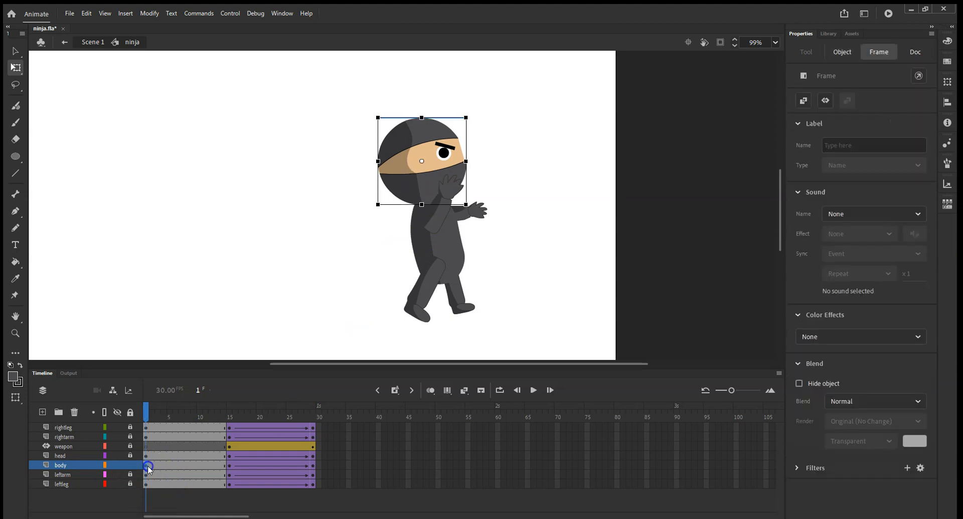
click(412, 182)
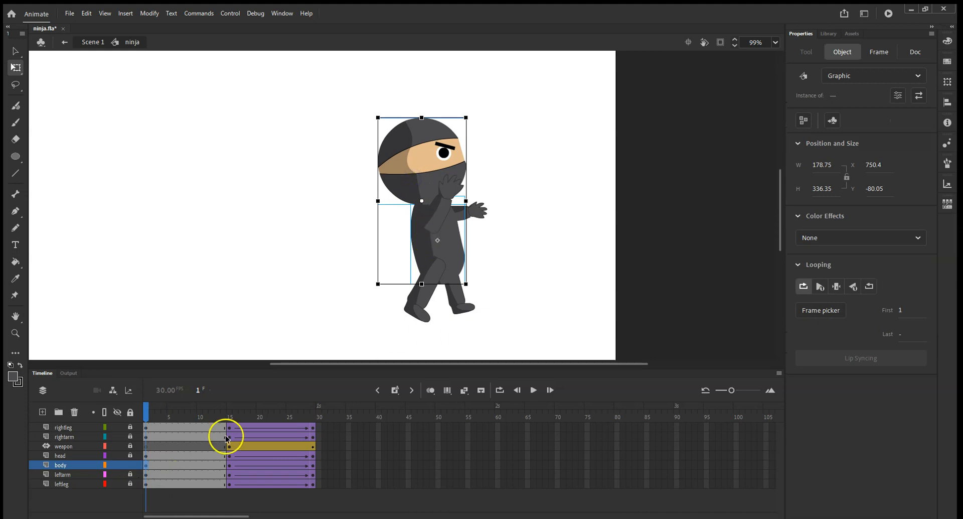
click(428, 180)
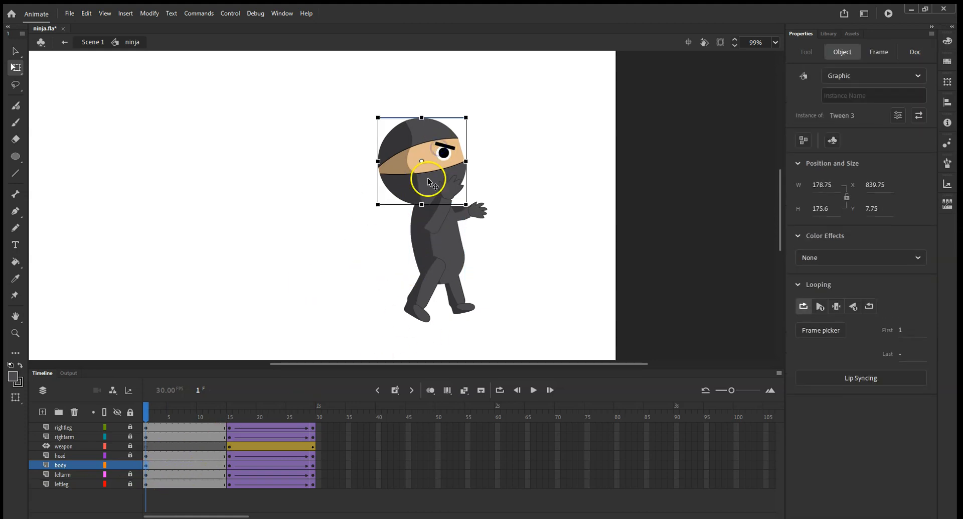
key(Escape)
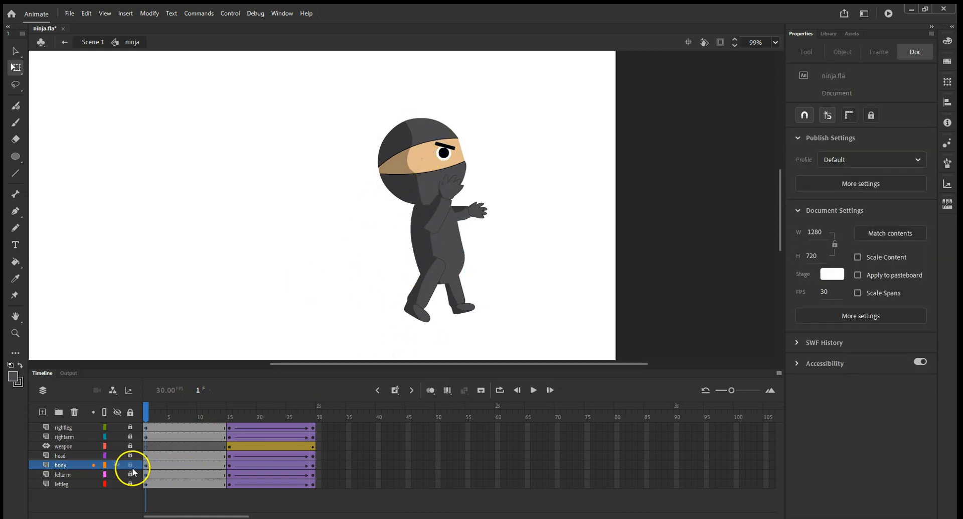
- Create classic tweens on the opening spans of the rightleg, rightarm and head layers
click(147, 427)
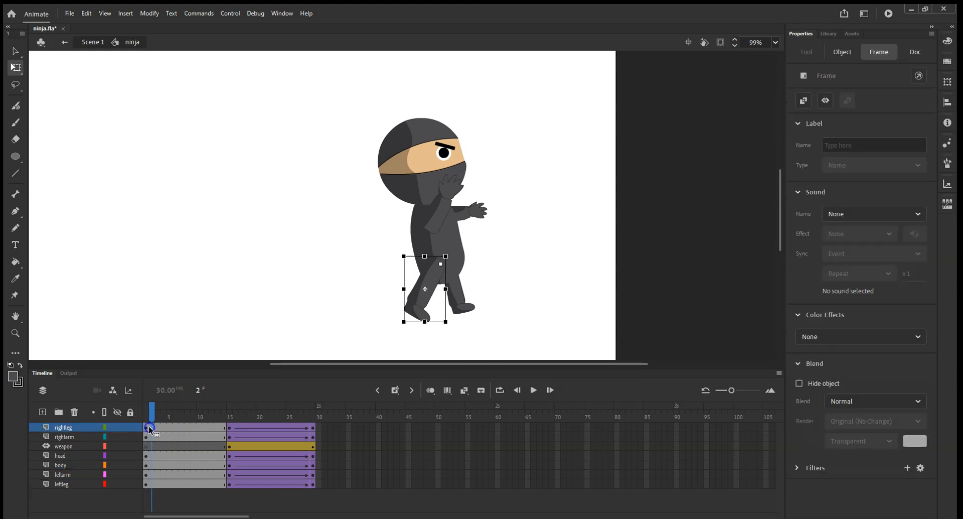
right_click(148, 427)
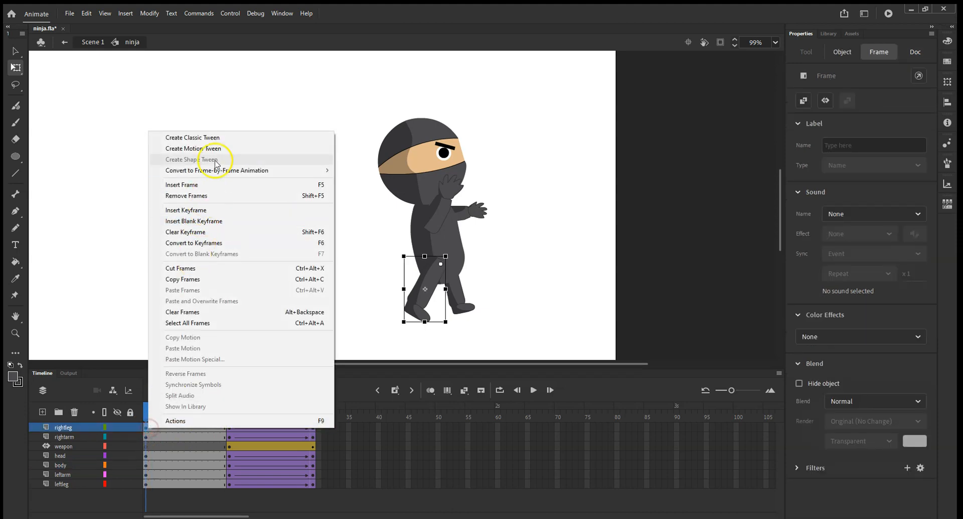
click(220, 137)
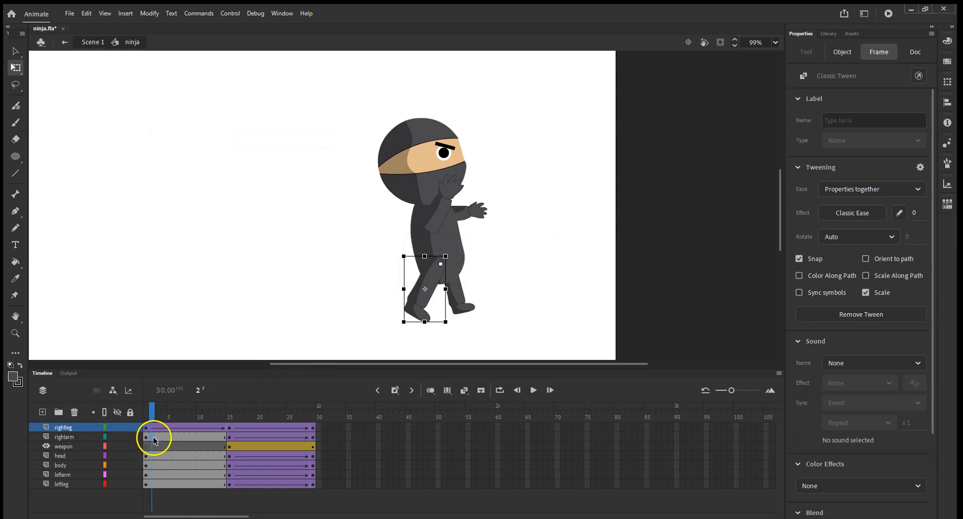
right_click(152, 437)
click(238, 148)
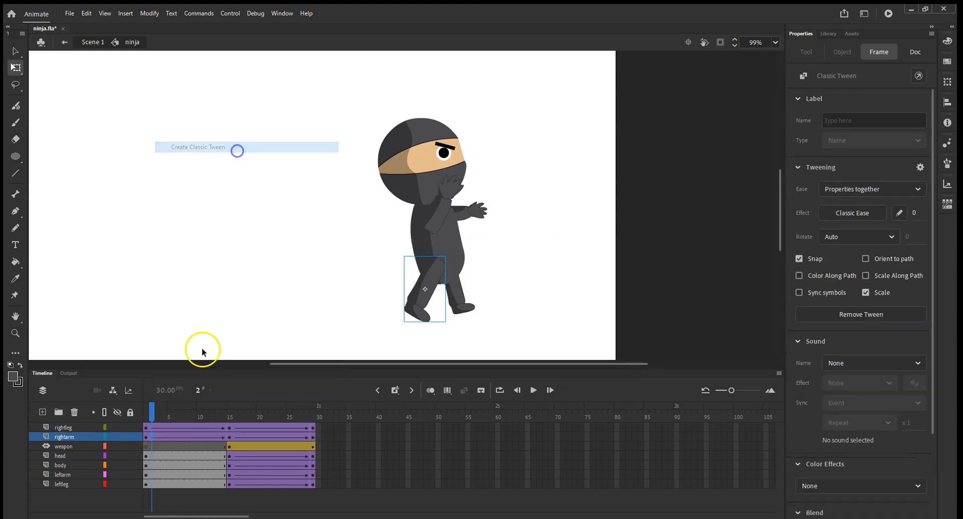
click(158, 455)
right_click(158, 455)
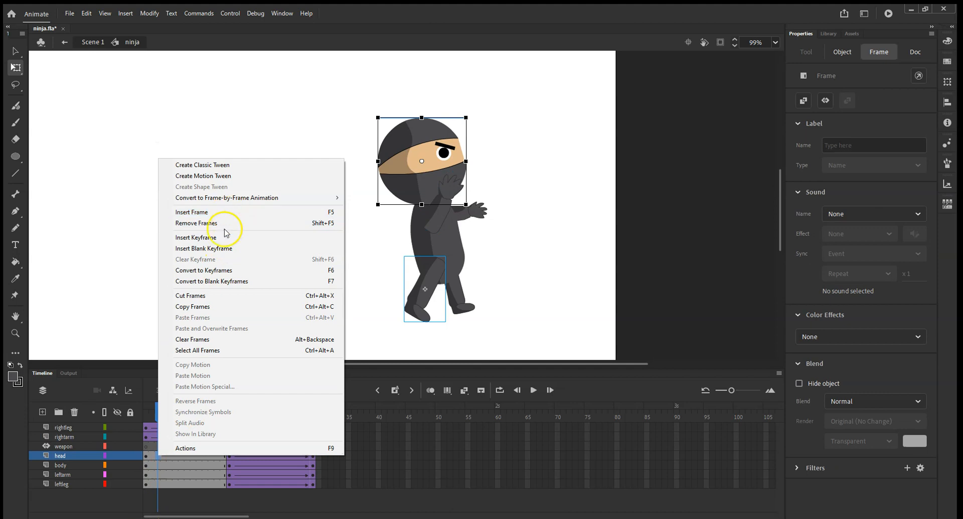
click(236, 164)
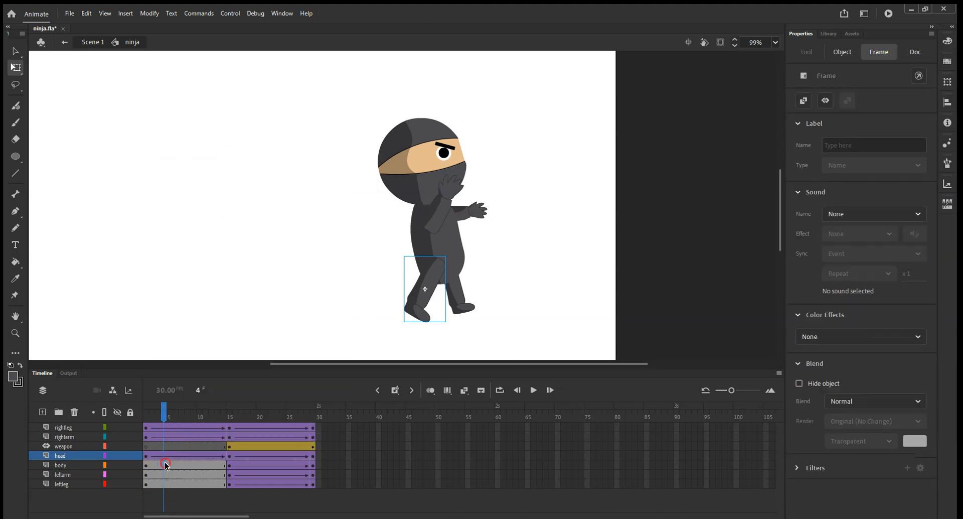
- Create classic tweens on the opening spans of the body, leftarm and leftleg layers
click(163, 464)
right_click(163, 464)
click(247, 167)
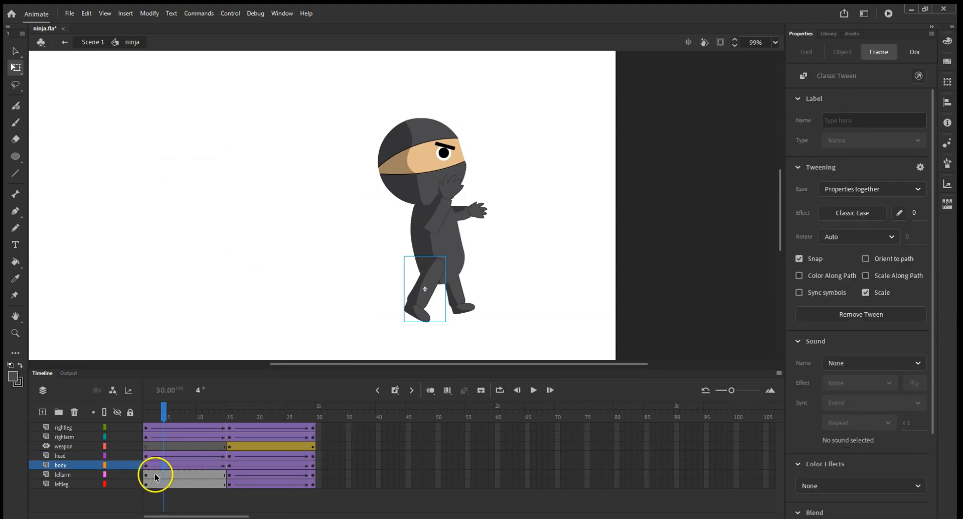
click(153, 475)
right_click(153, 474)
click(245, 193)
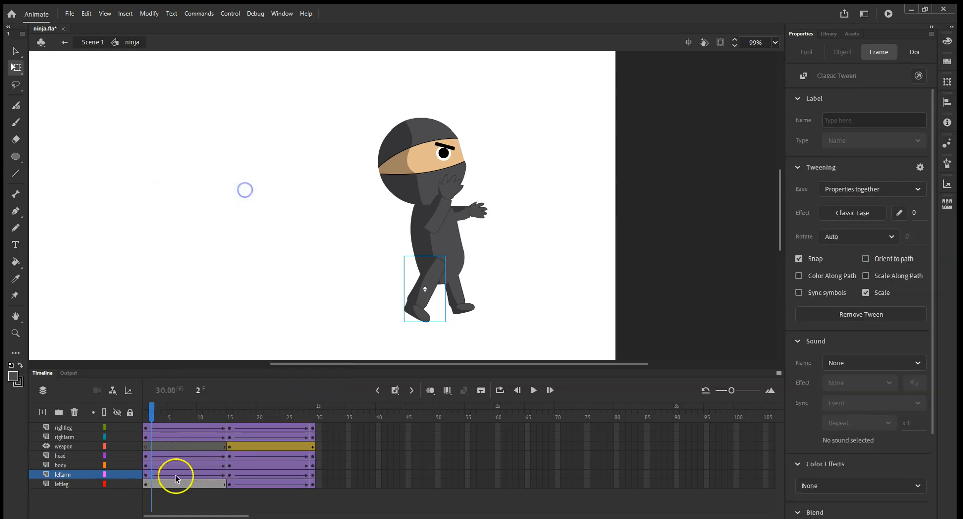
click(169, 483)
right_click(169, 484)
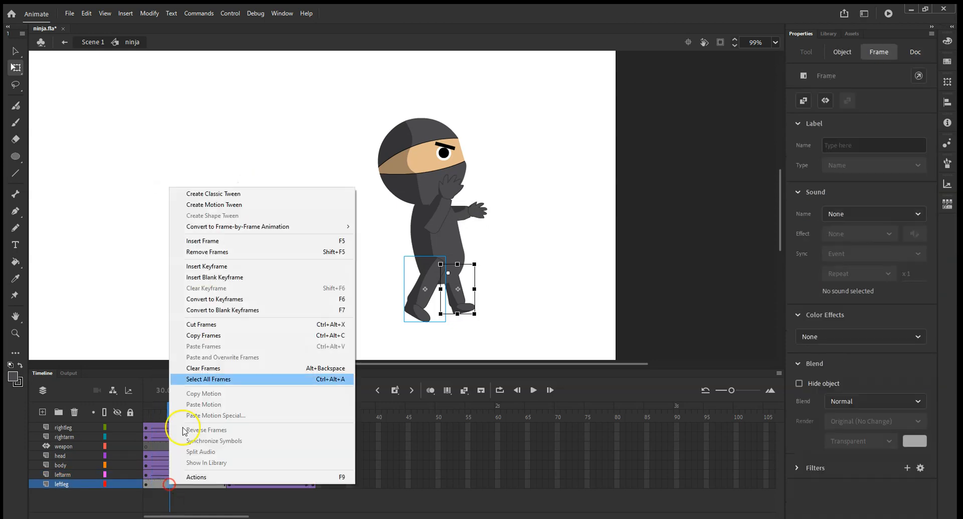
click(276, 193)
- Select all of the ninja's parts on frame 1 and move them to the stage's left edge, at X about -44
drag(167, 415, 133, 406)
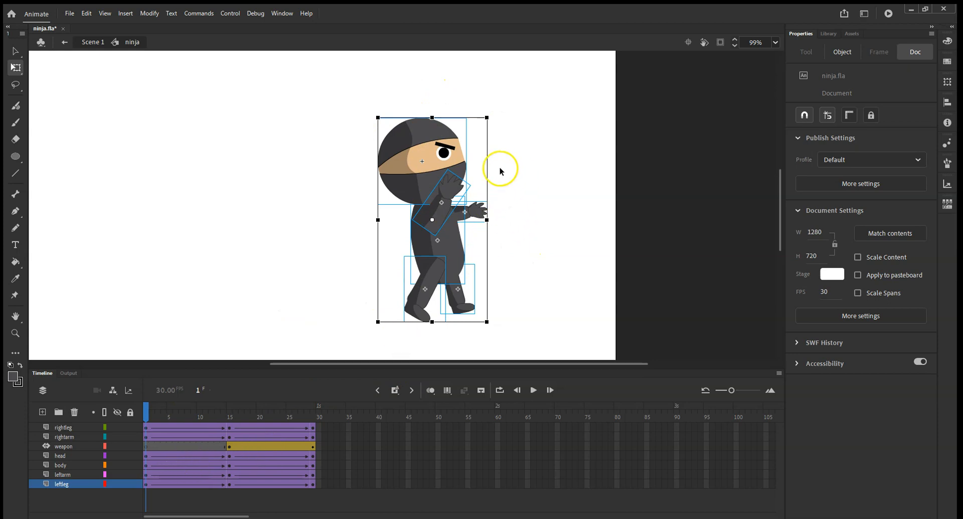
drag(344, 84, 529, 357)
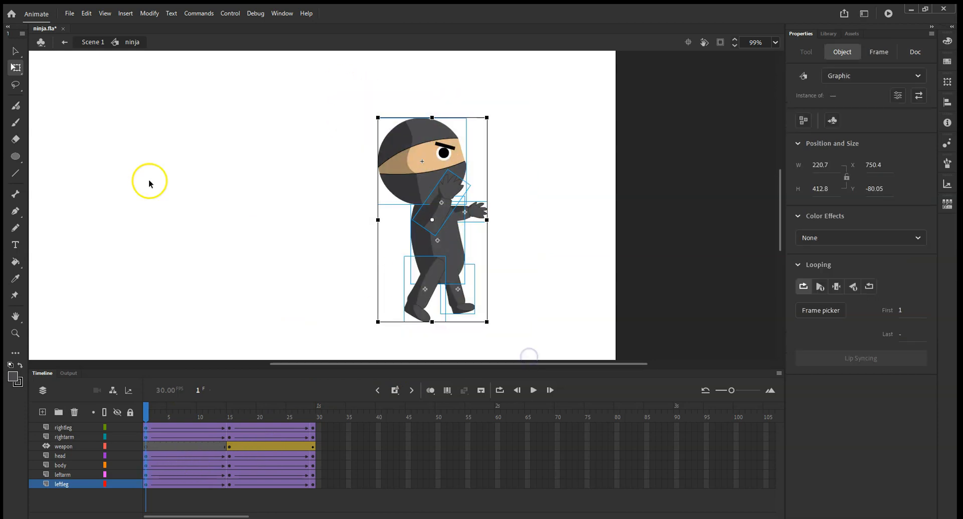
click(16, 51)
drag(357, 101, 533, 351)
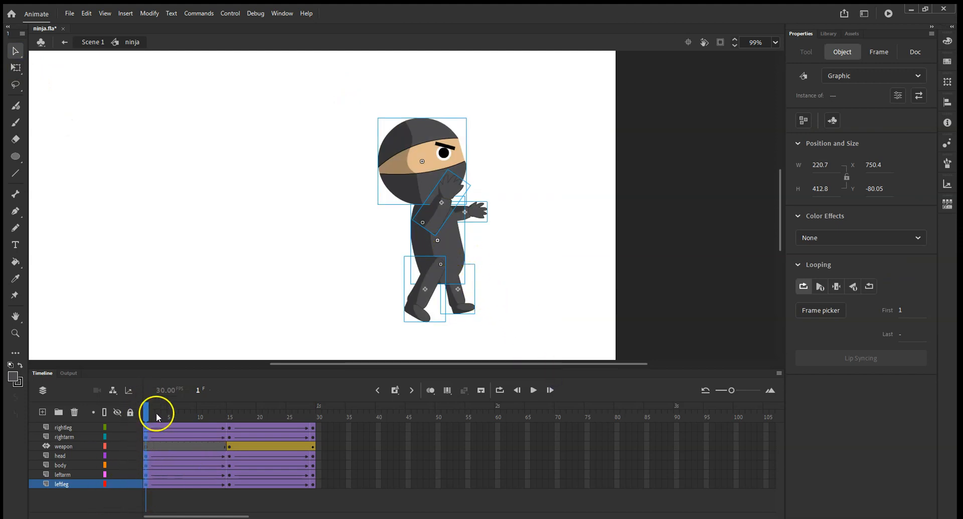
drag(307, 365, 270, 367)
drag(501, 238, 145, 226)
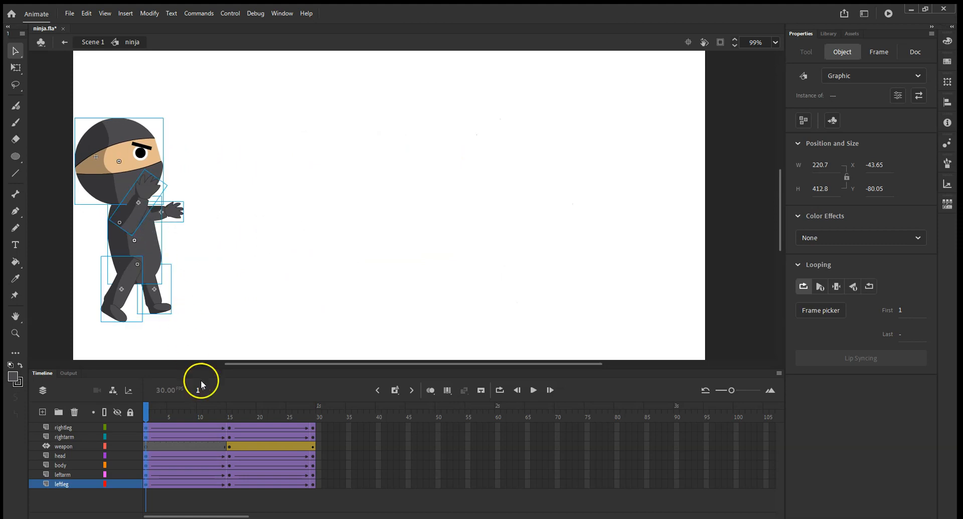
- Compare the ninja's position on frames 14 and 15, and play the animation from frame 1 to the end
click(229, 416)
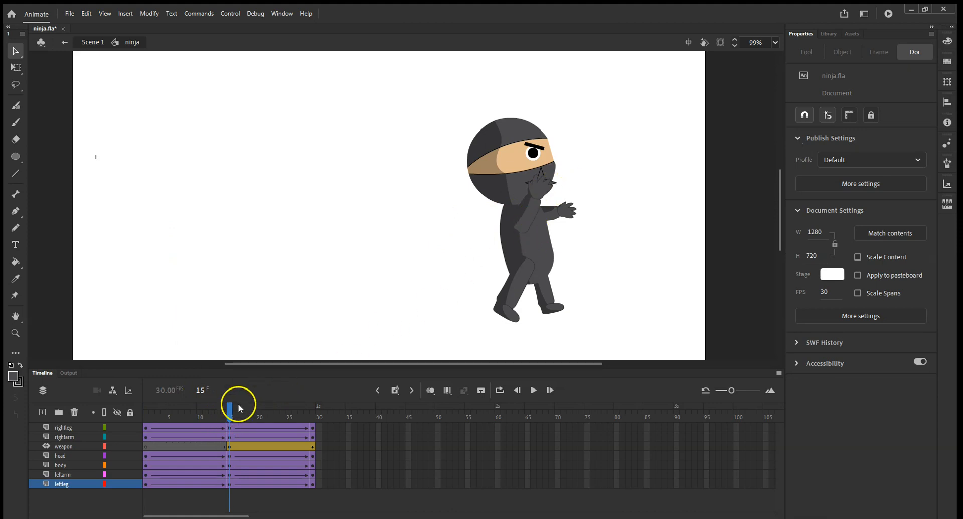
drag(228, 413, 225, 415)
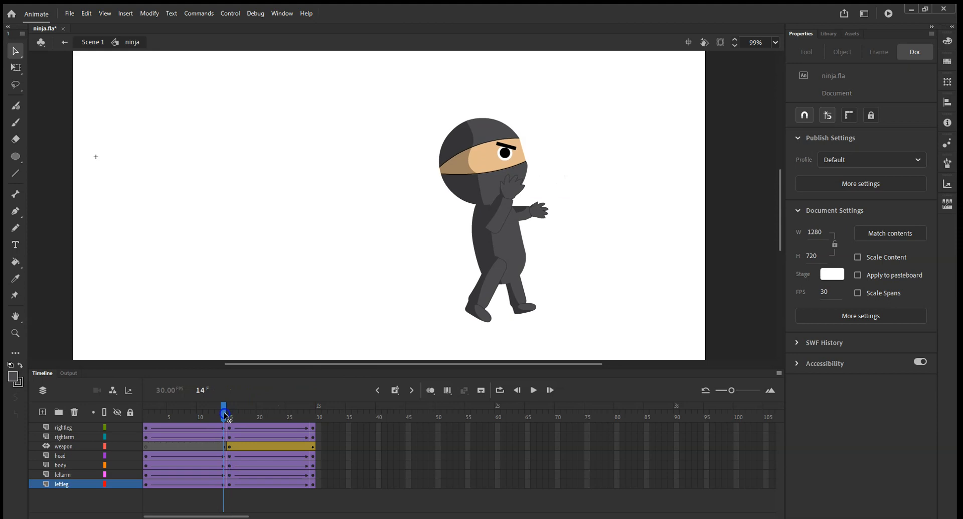
drag(416, 82, 573, 366)
drag(224, 415, 145, 417)
click(534, 390)
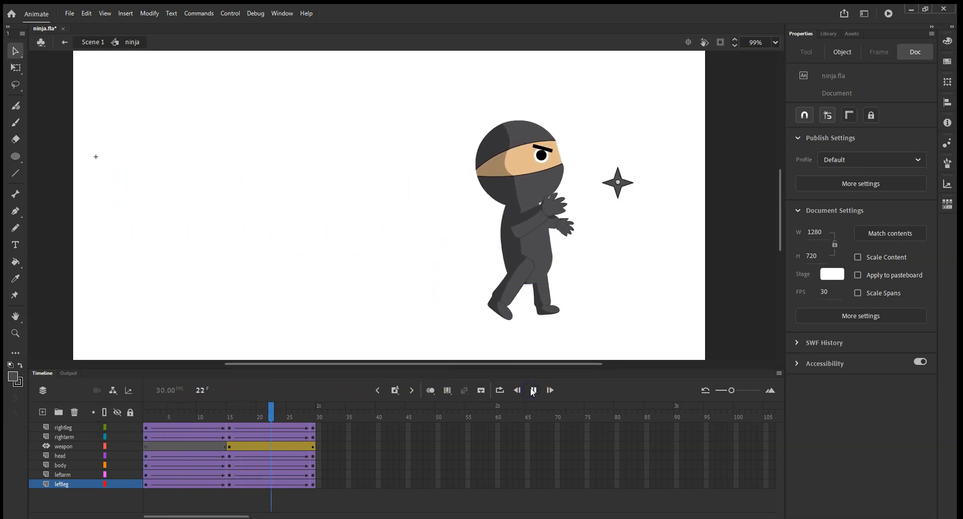
click(336, 419)
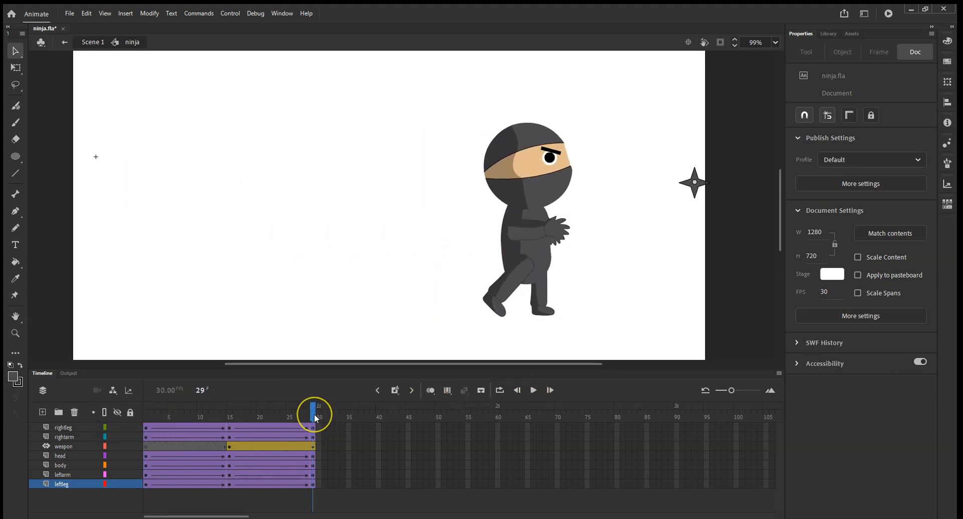
- Move the whole ninja with its weapon on frame 15 left to X about 329, and play the result
drag(316, 418, 236, 425)
mouse_move(233, 416)
mouse_down()
mouse_move(194, 418)
mouse_move(225, 417)
mouse_up()
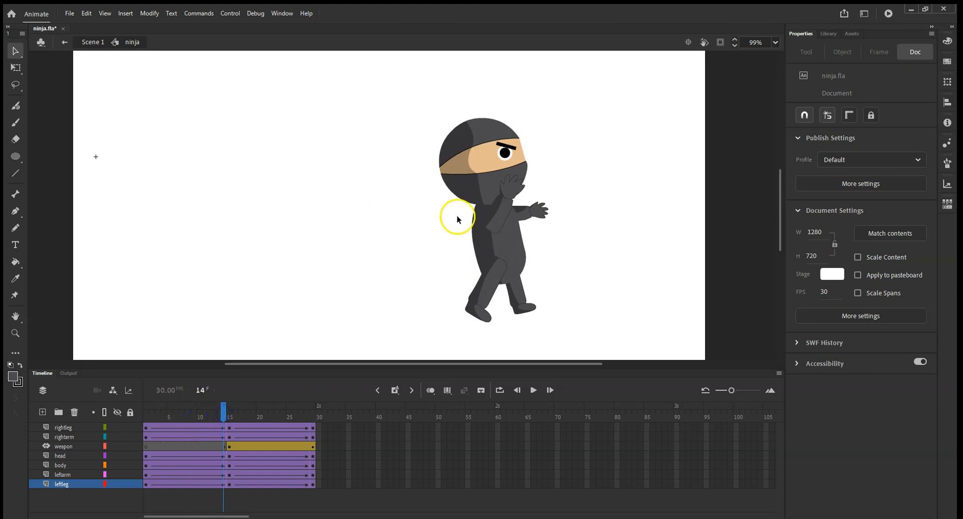
drag(422, 89, 557, 356)
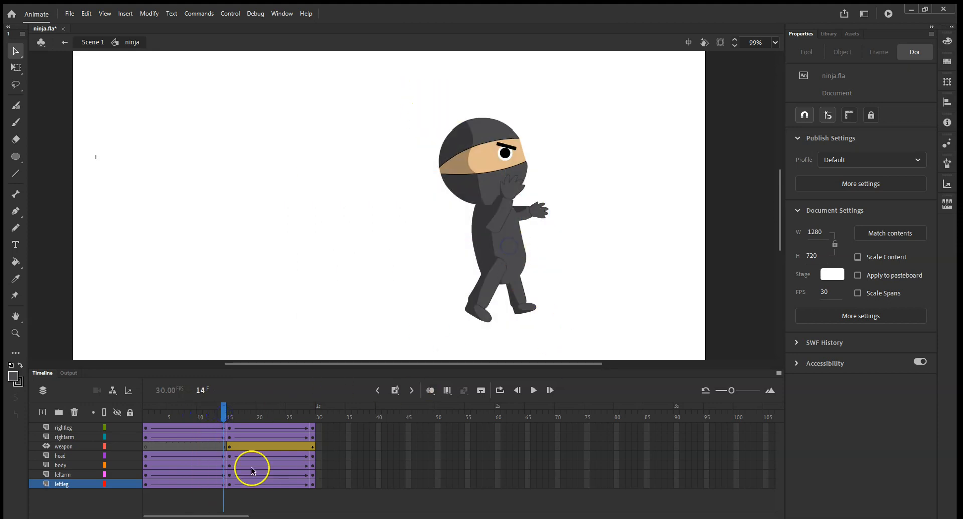
click(233, 423)
drag(414, 88, 583, 360)
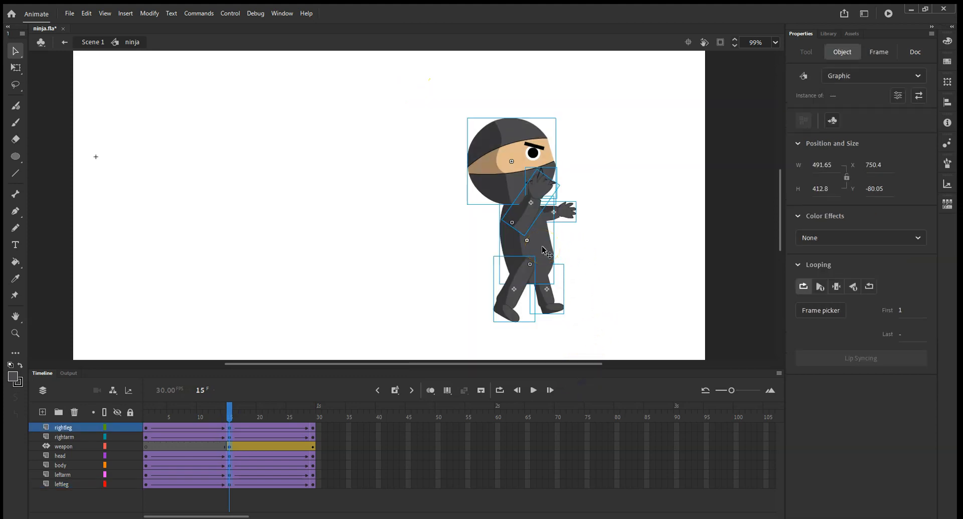
drag(537, 247, 329, 256)
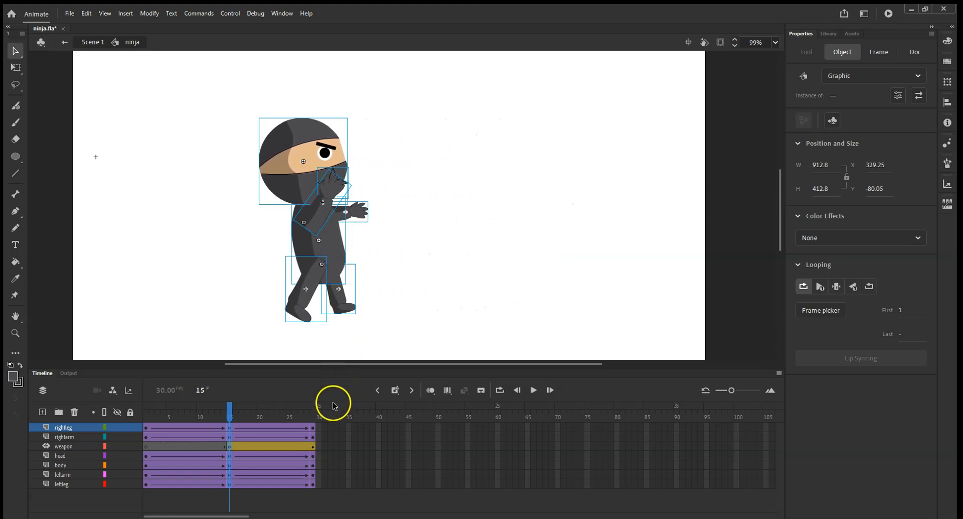
click(536, 389)
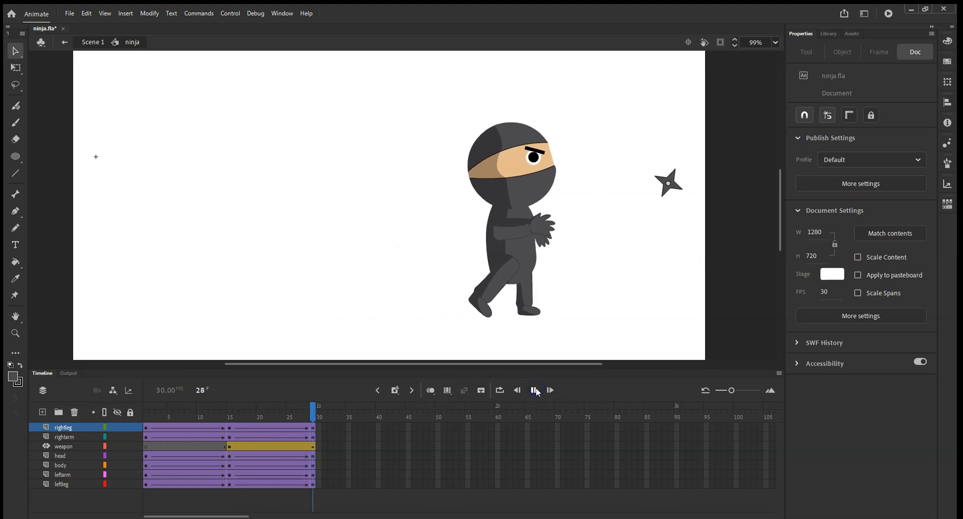
click(536, 390)
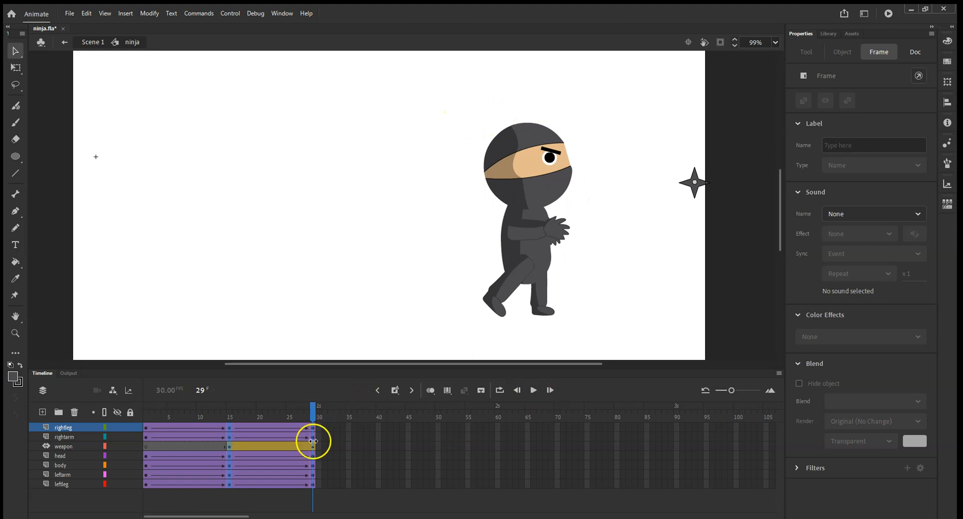
- Select the whole ninja on frame 29 without the thrown weapon and move it left to X about 401
drag(454, 89, 583, 351)
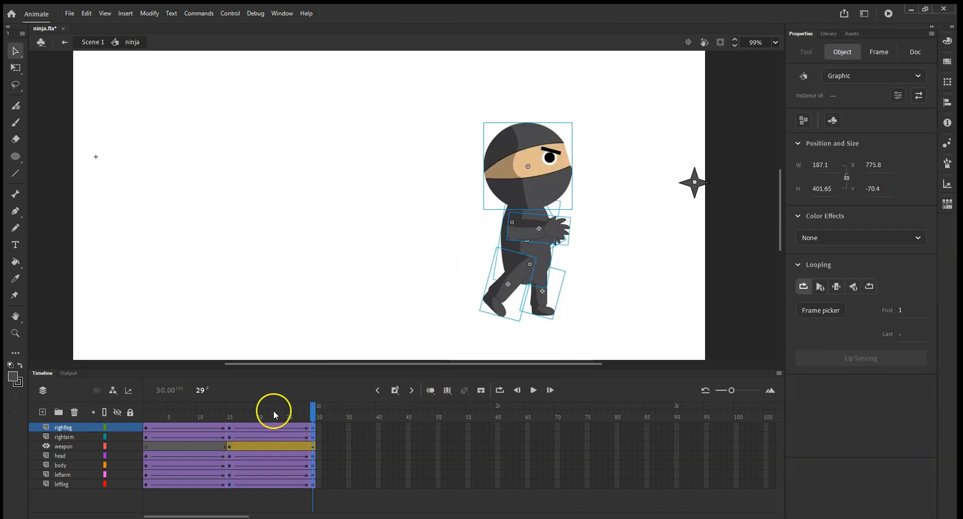
click(231, 414)
click(315, 411)
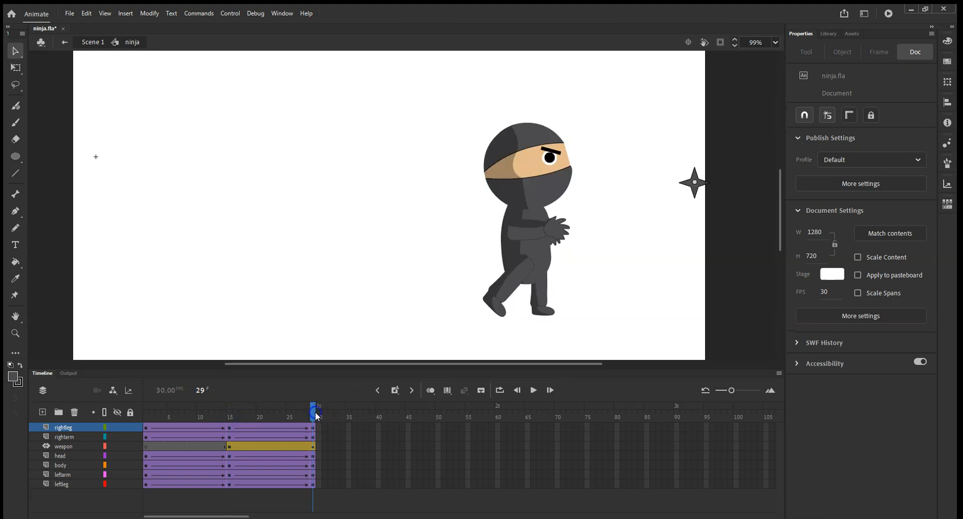
mouse_move(462, 58)
mouse_down()
mouse_move(556, 315)
mouse_move(473, 296)
mouse_move(351, 304)
mouse_up()
click(482, 390)
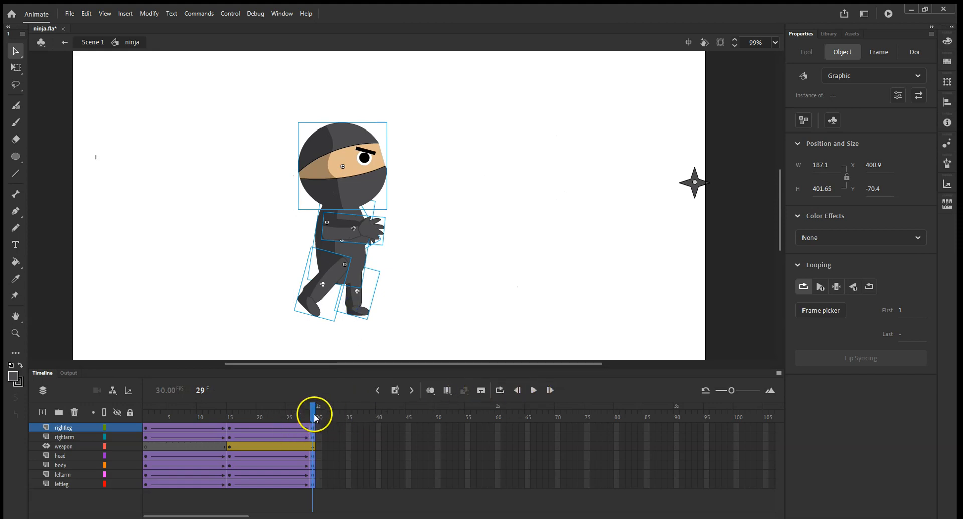
- Play the animation from frame 1 to check the ninja's movement across the stage through frame 29
drag(315, 407, 146, 421)
key(Return)
click(534, 390)
click(314, 408)
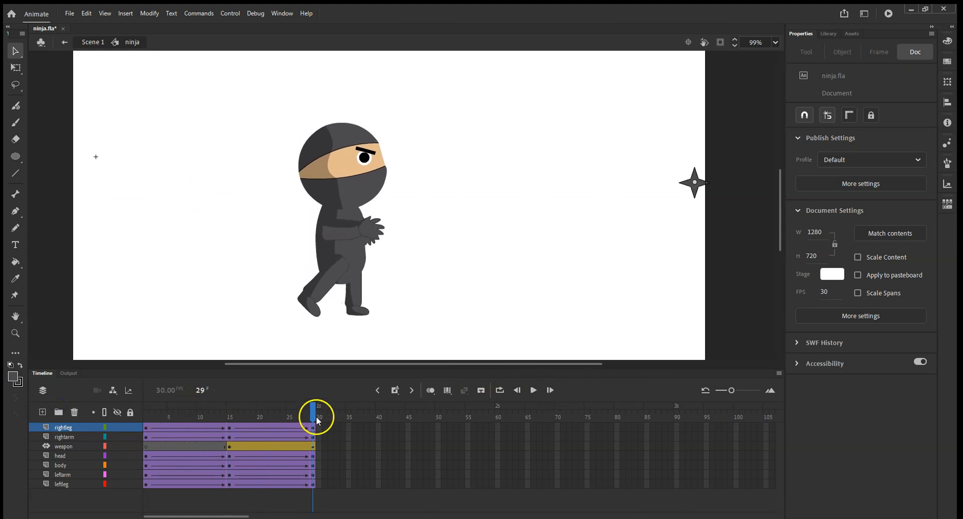
- Insert keyframes on the rightleg layer at frames 5 and 10
click(114, 437)
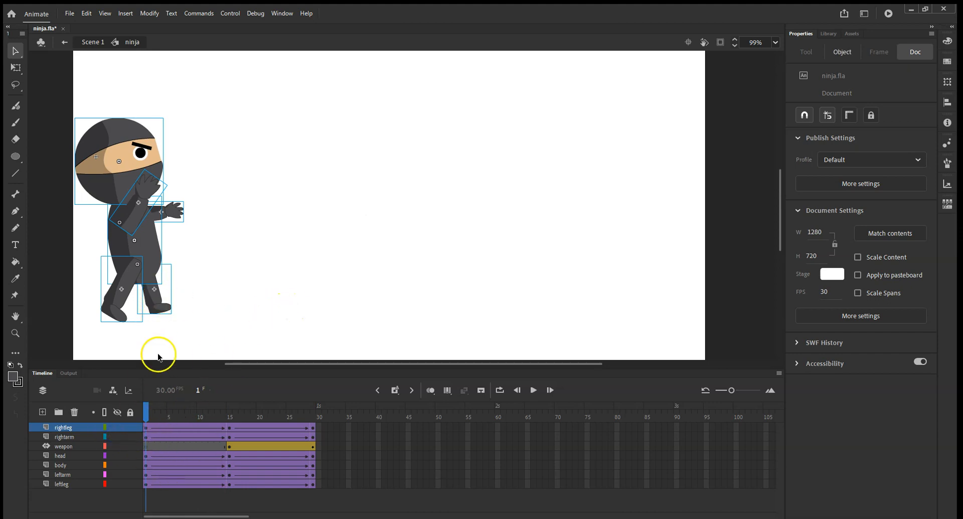
click(125, 296)
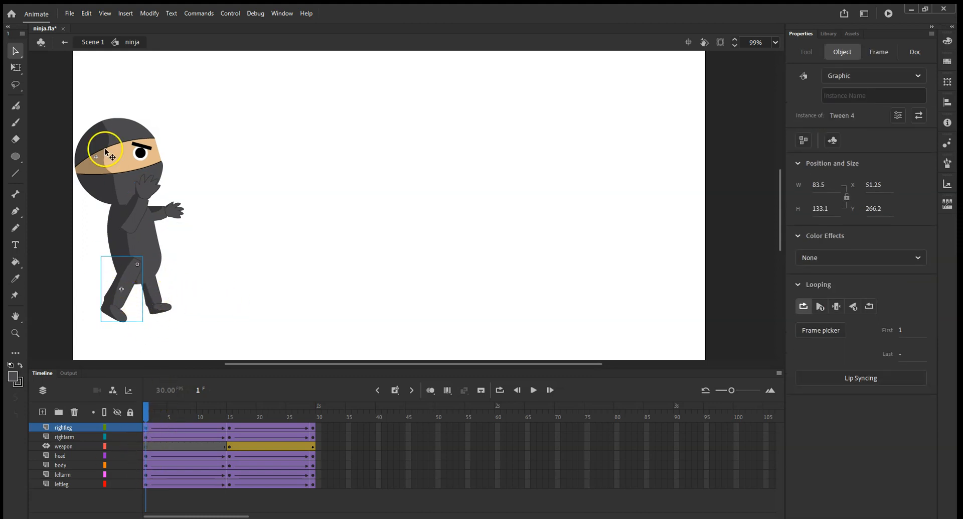
click(16, 68)
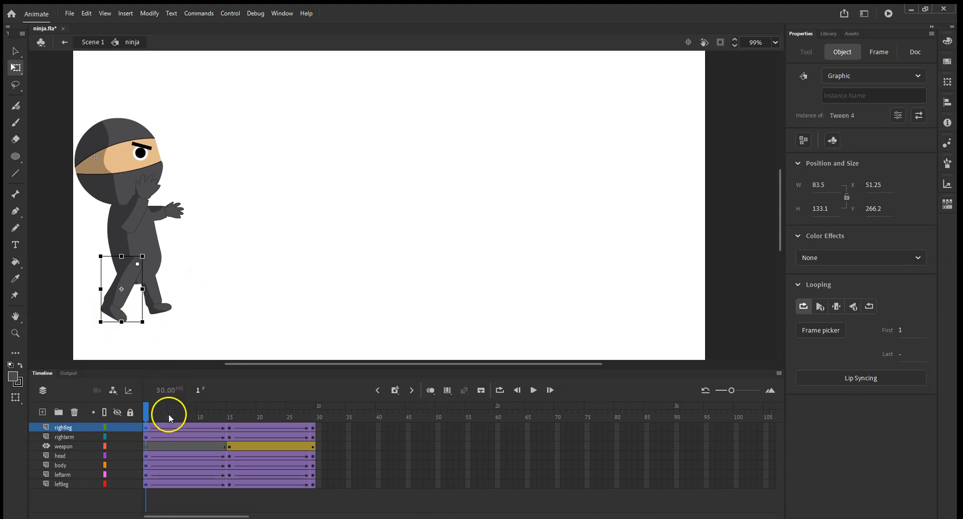
right_click(167, 428)
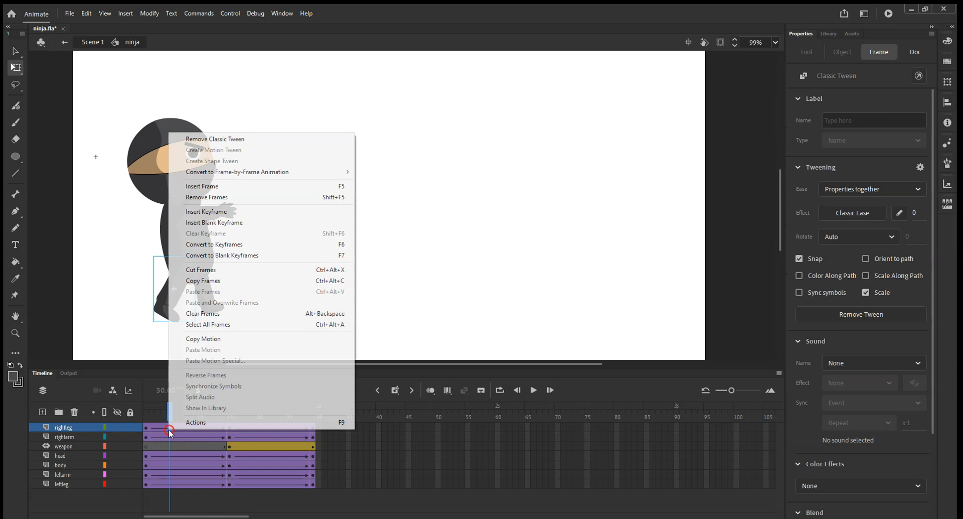
click(216, 212)
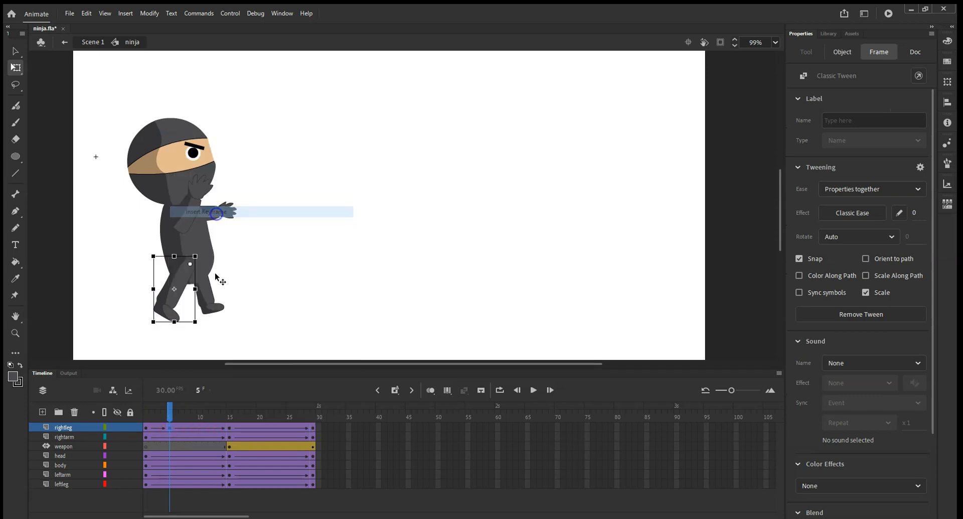
right_click(183, 427)
click(183, 427)
click(199, 427)
right_click(199, 427)
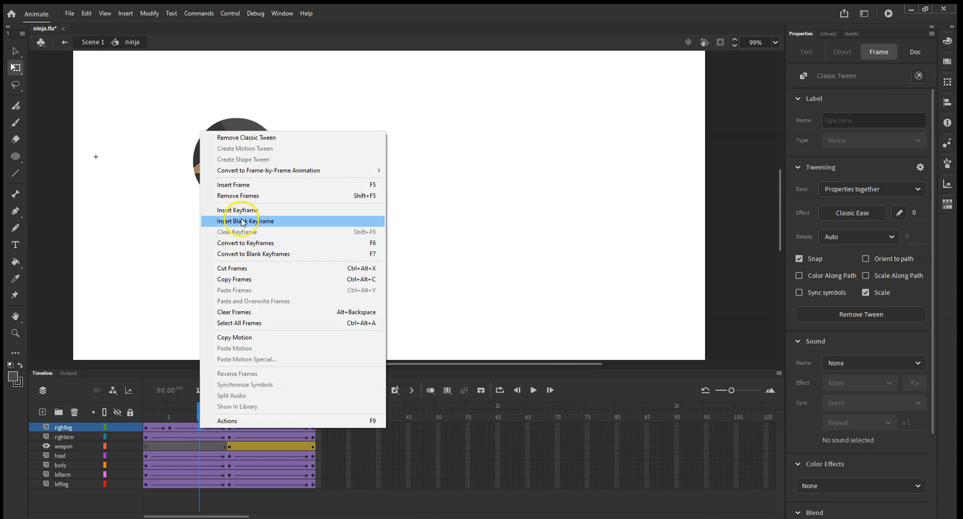
click(238, 210)
- Rotate the right leg forward around its hip pivot on frame 5
drag(200, 417, 173, 411)
click(136, 312)
click(153, 415)
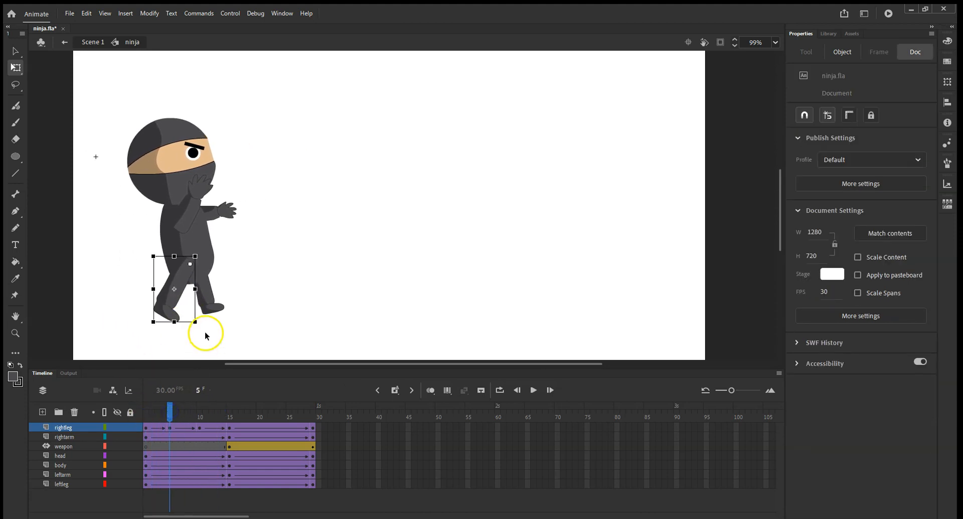
drag(200, 326, 242, 312)
- Rotate the right leg forward around its hip pivot on frame 10 so it steps in front of the body
click(203, 413)
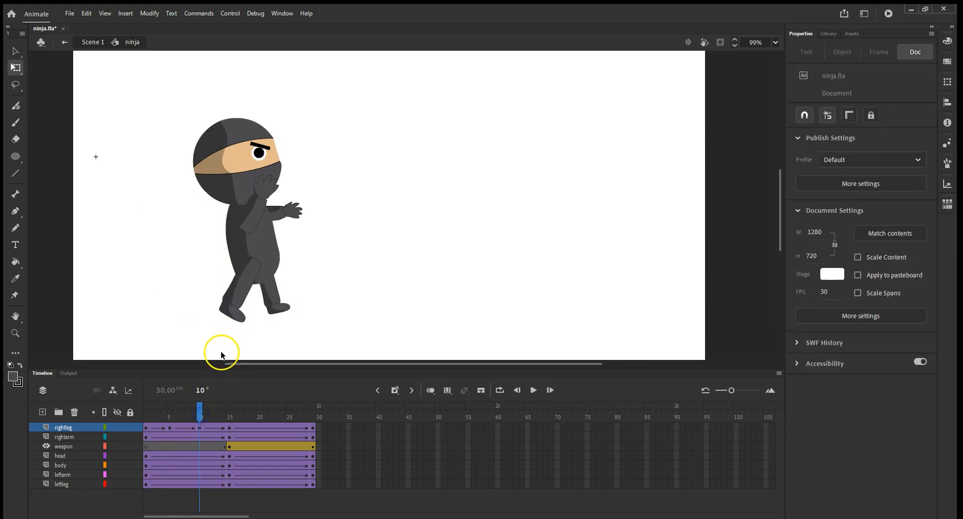
click(229, 413)
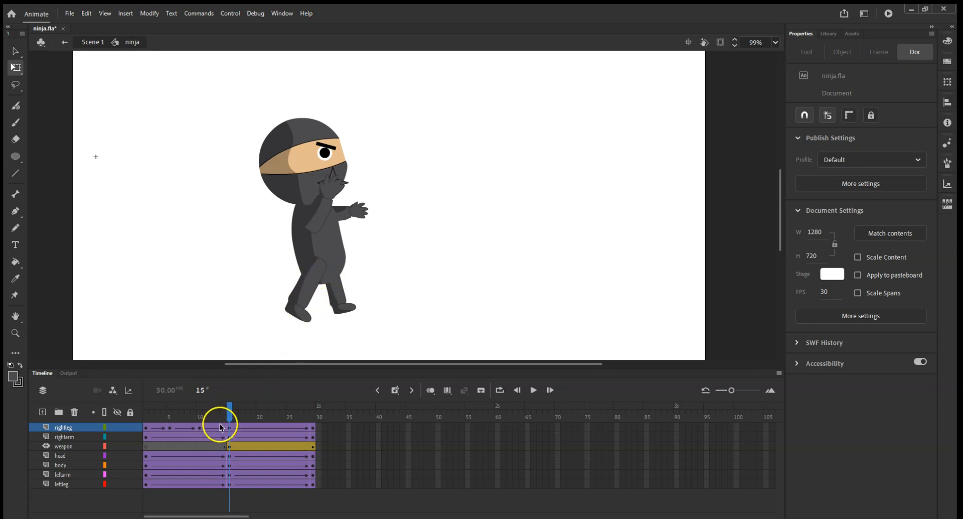
drag(228, 415, 200, 415)
click(242, 297)
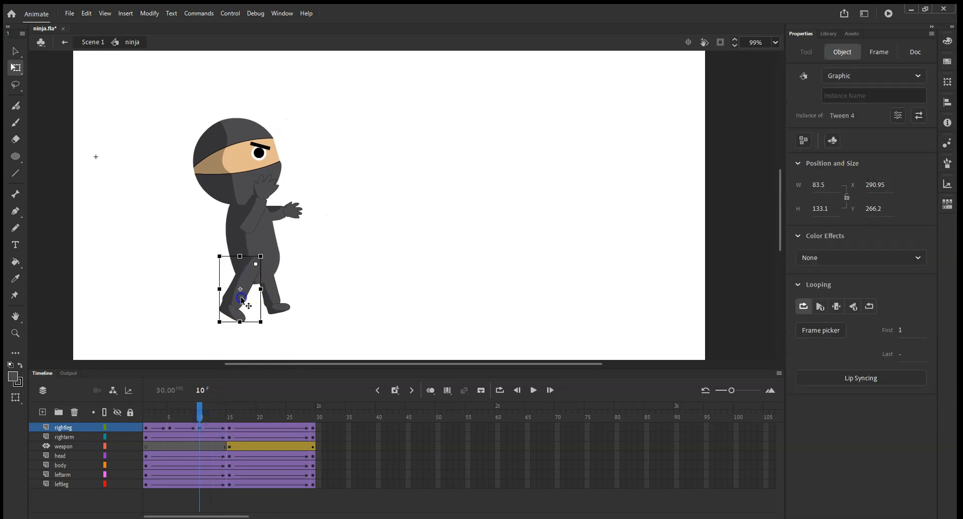
drag(266, 324, 312, 309)
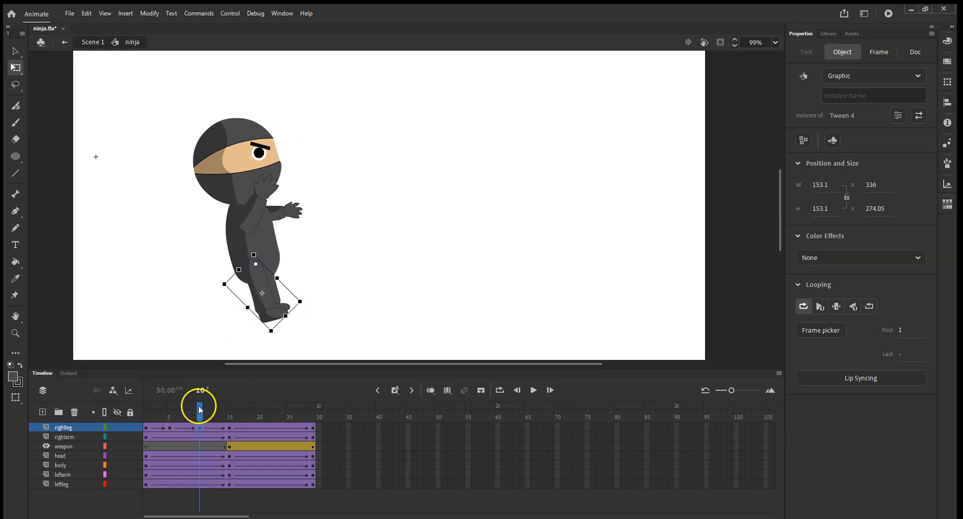
- Rotate the right leg backward on frame 5 and swing it forward around the hip on frame 1
drag(199, 413, 170, 414)
drag(243, 304, 210, 343)
drag(171, 407, 146, 414)
click(148, 337)
click(114, 319)
click(152, 326)
click(123, 316)
drag(150, 321, 201, 307)
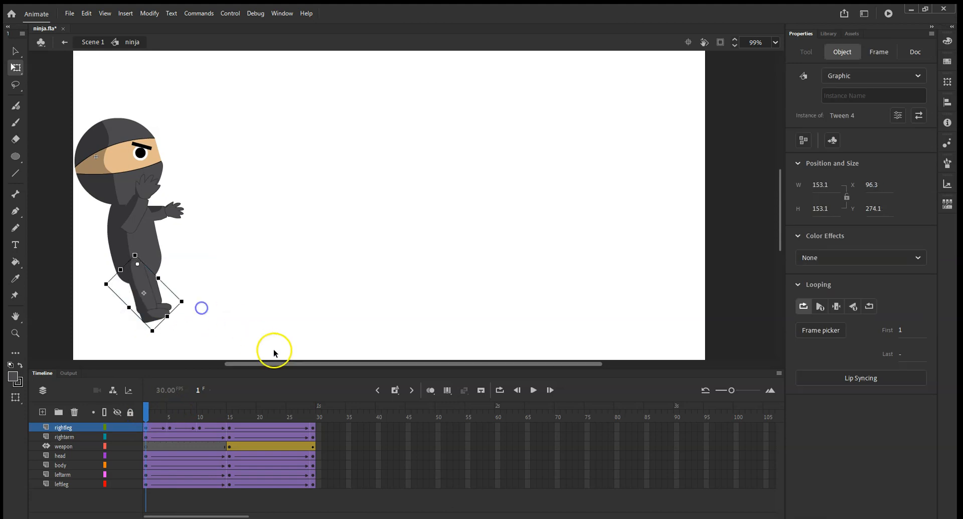
- Play the animation repeatedly from frame 1 through frame 29 to check the ninja's walking motion
click(532, 390)
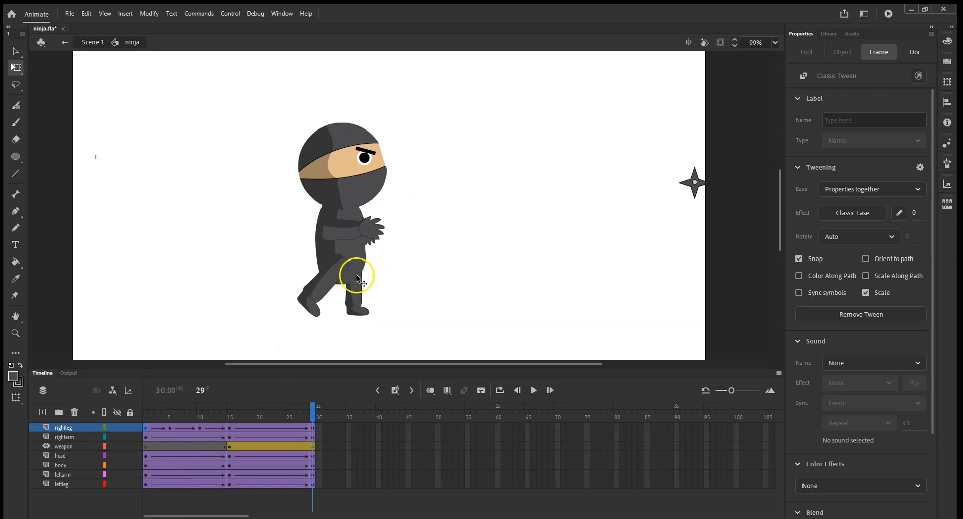
click(533, 389)
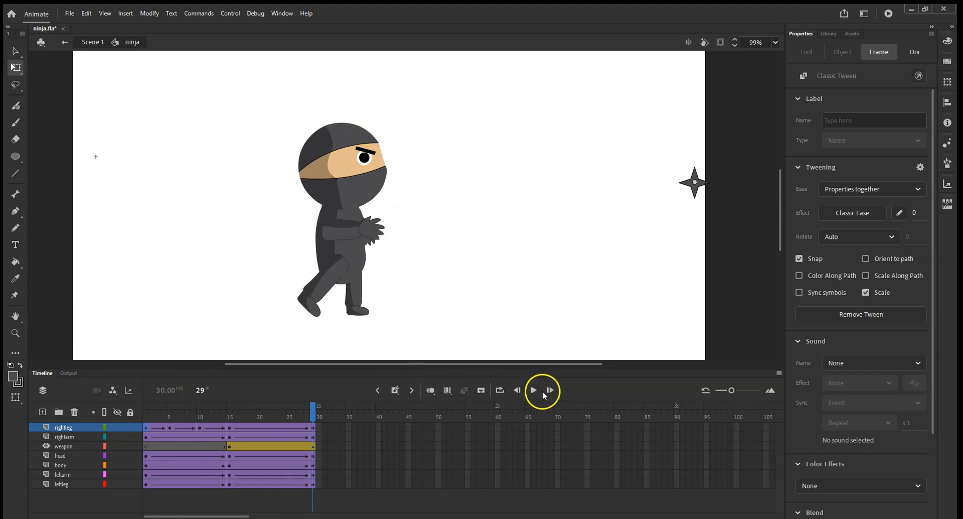
click(525, 392)
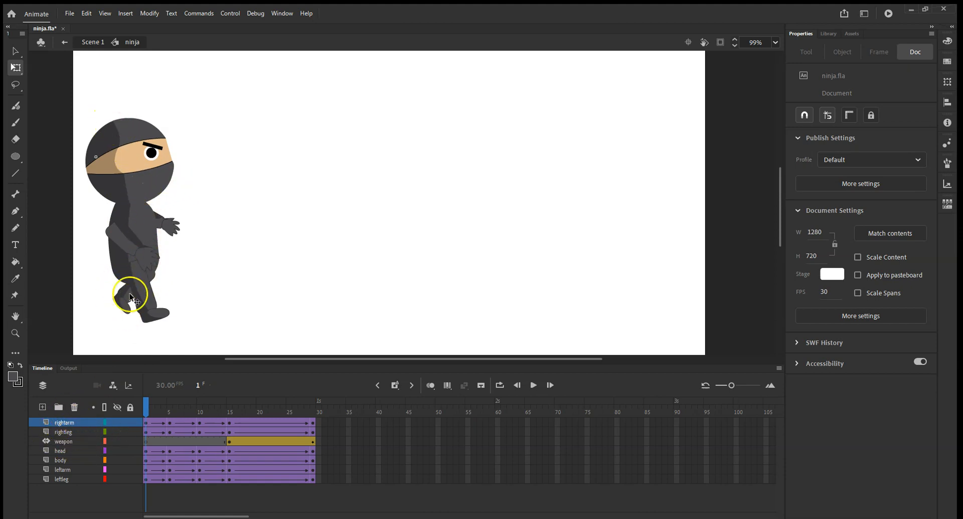
click(534, 386)
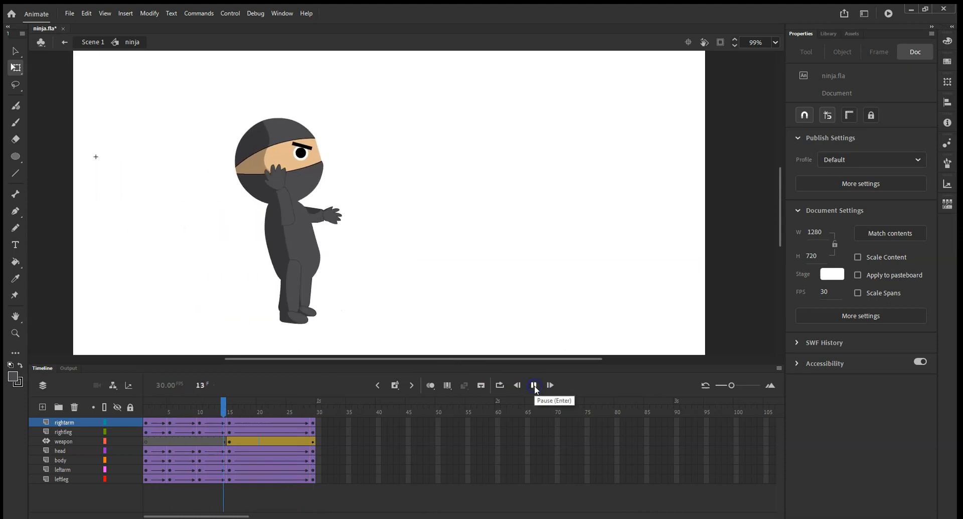
click(535, 385)
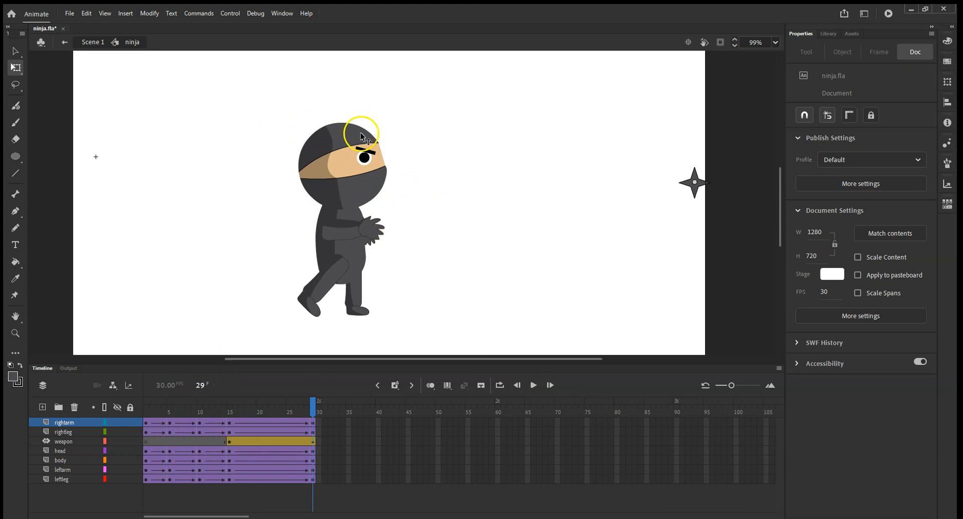
- On frame 29, move the head right to X about 532 and rotate the body clockwise into a forward lean
drag(312, 403, 310, 429)
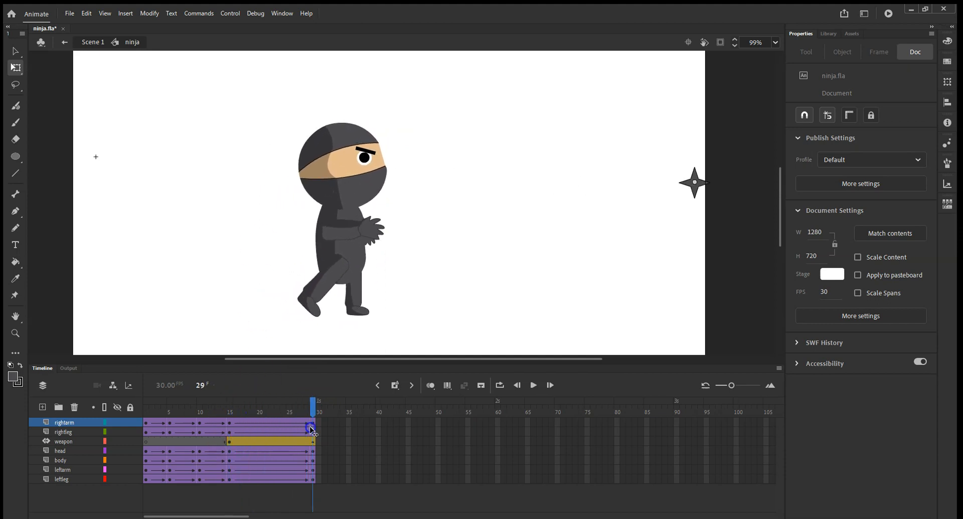
click(346, 161)
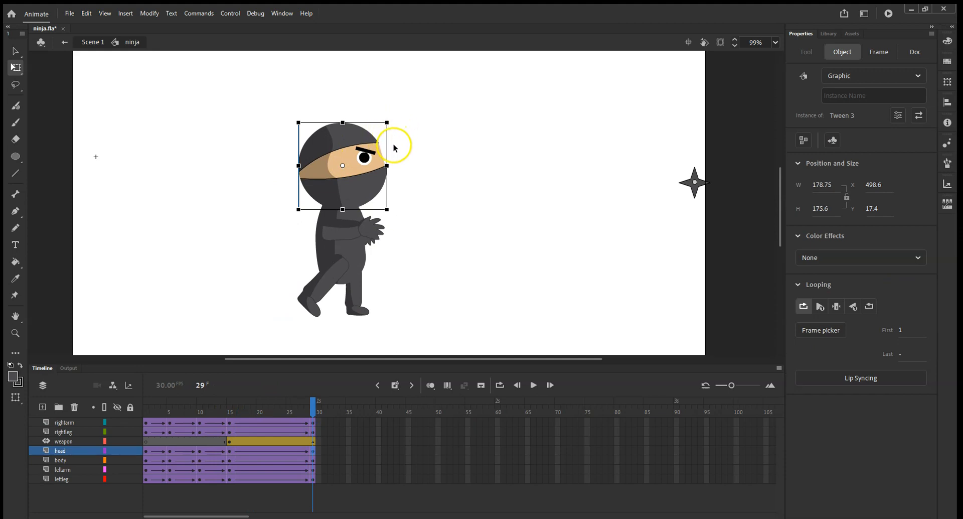
drag(356, 145, 373, 144)
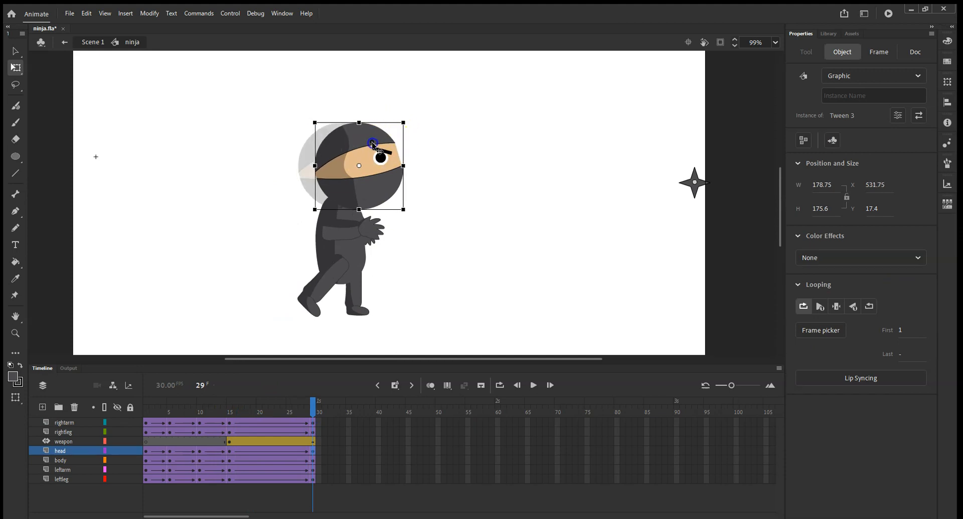
click(359, 259)
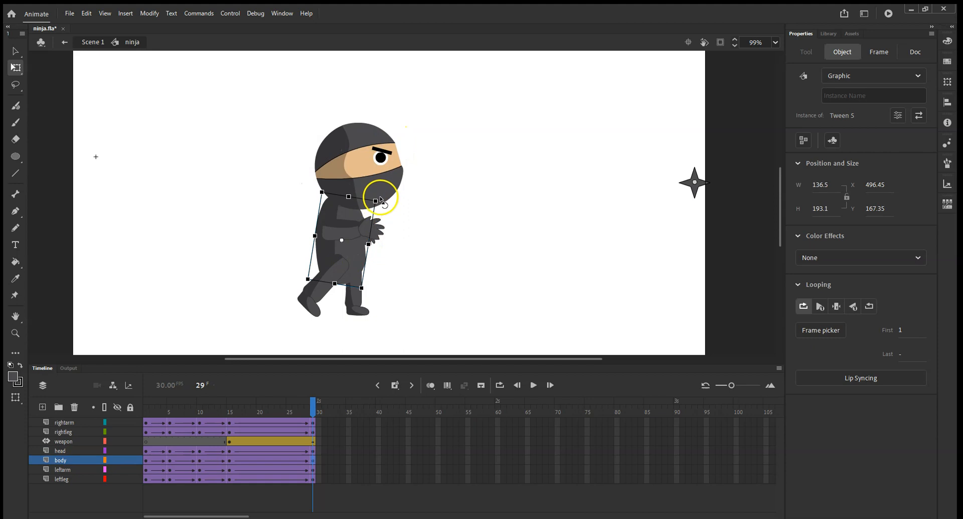
drag(382, 200, 391, 208)
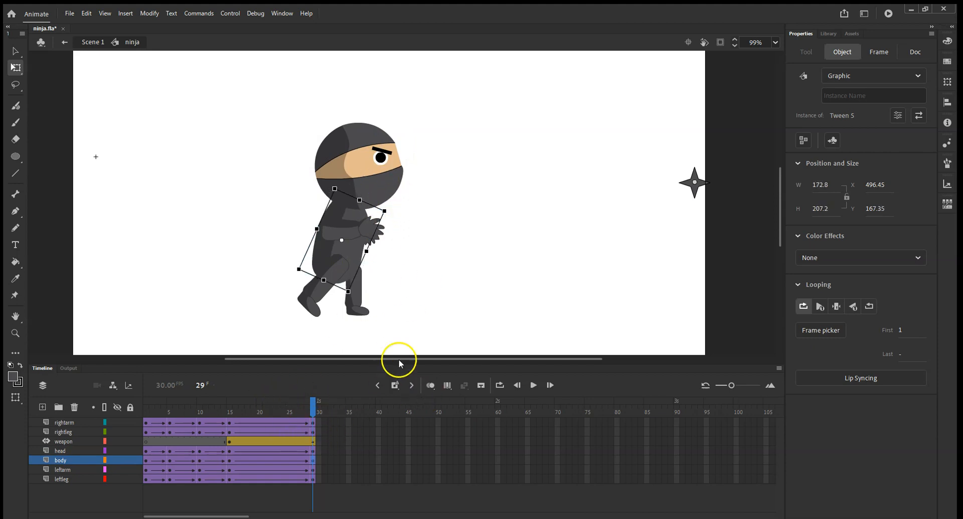
- Return to frame 1 and play the animation several times to check the forward lean during the throw
drag(311, 408, 158, 408)
click(140, 100)
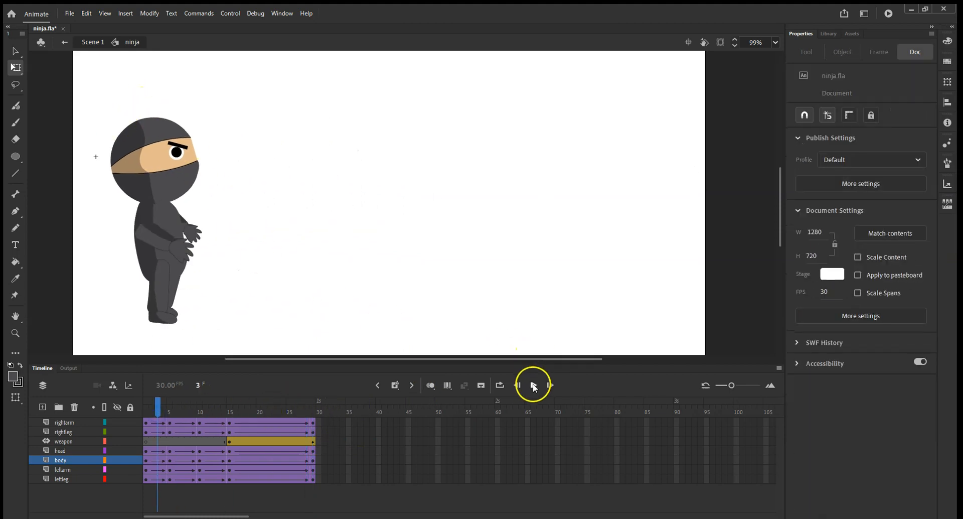
drag(159, 408, 142, 409)
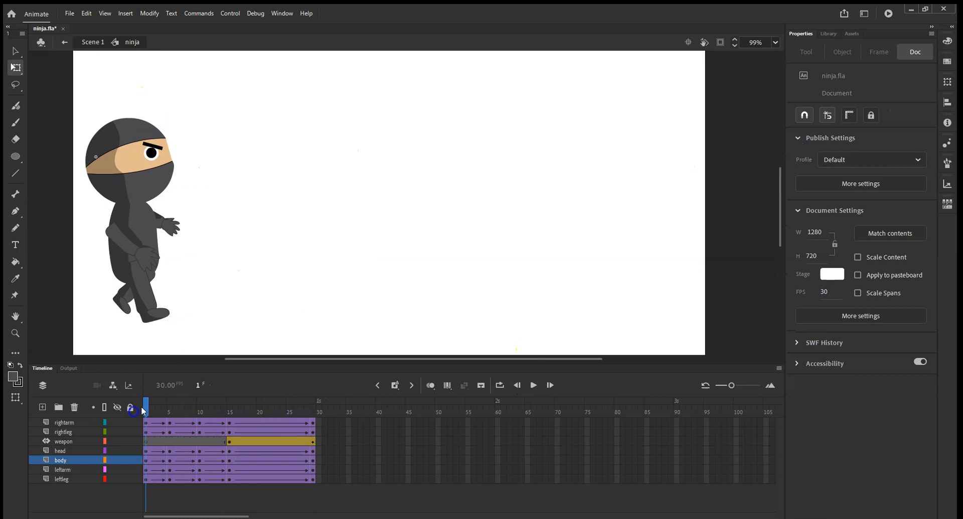
click(534, 385)
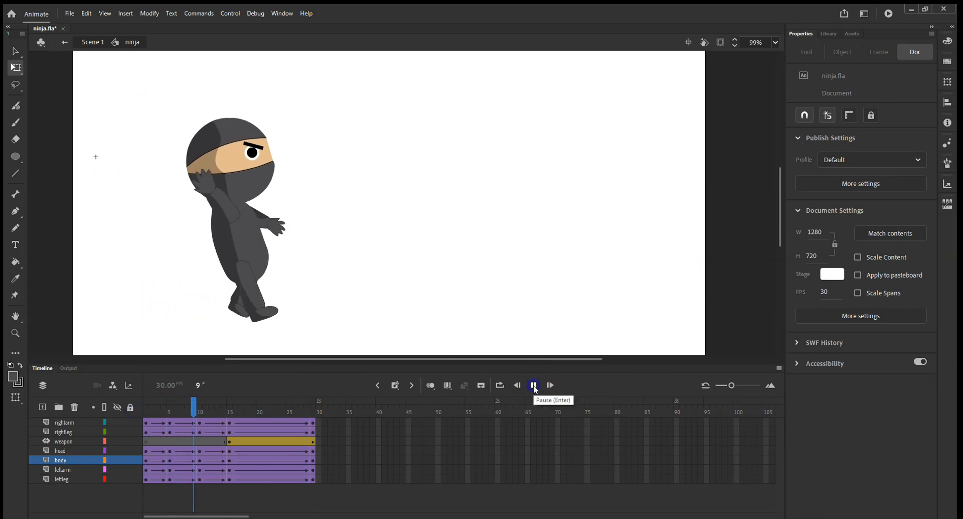
click(534, 388)
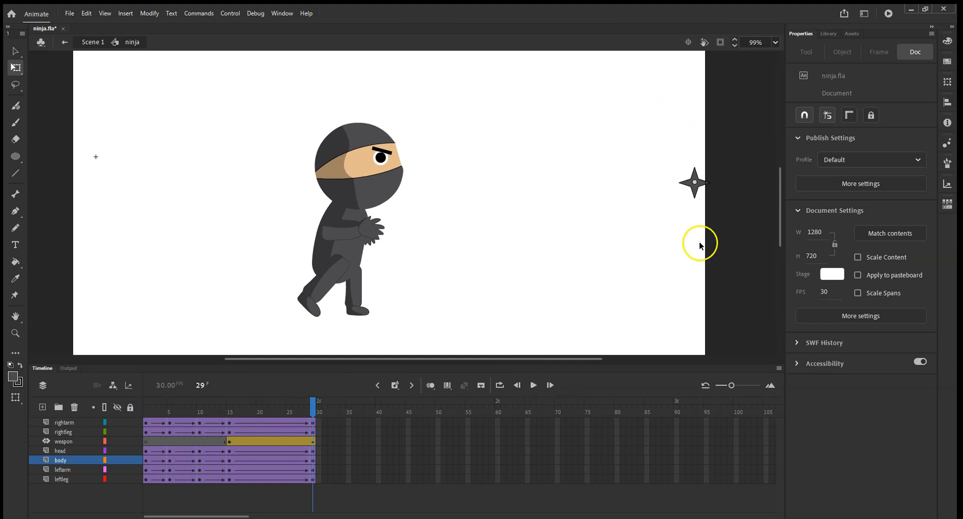
click(536, 384)
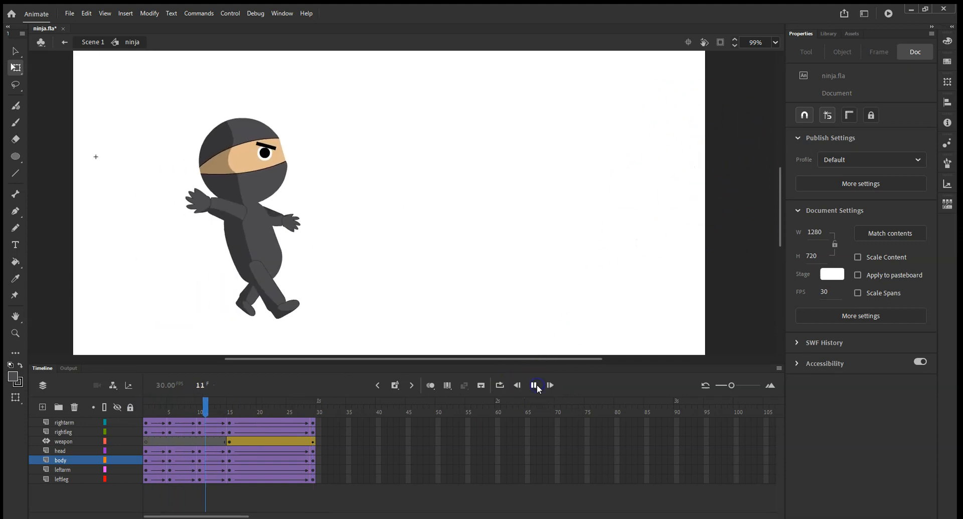
click(536, 385)
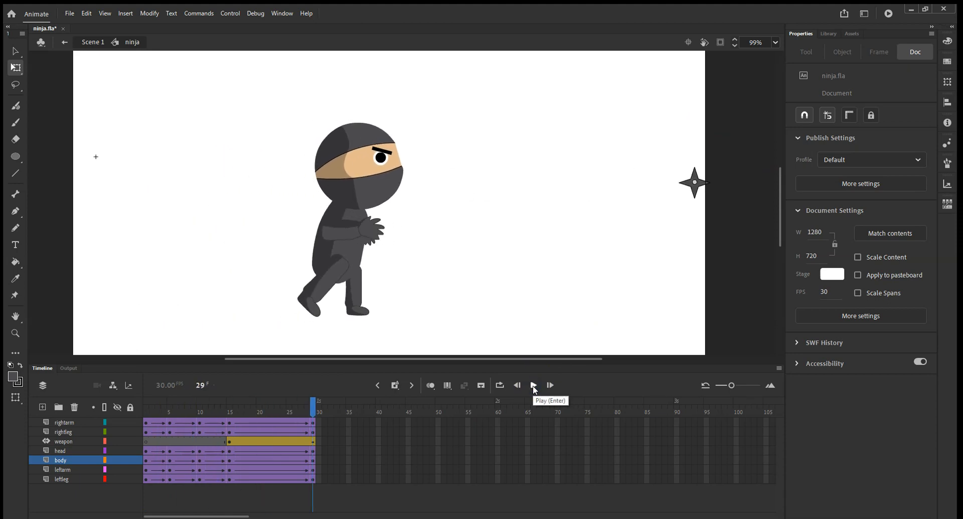
click(534, 386)
click(534, 385)
- Try a new head keyframe at frame 20 with the head moved forward to X about 513, Y about 22
click(257, 452)
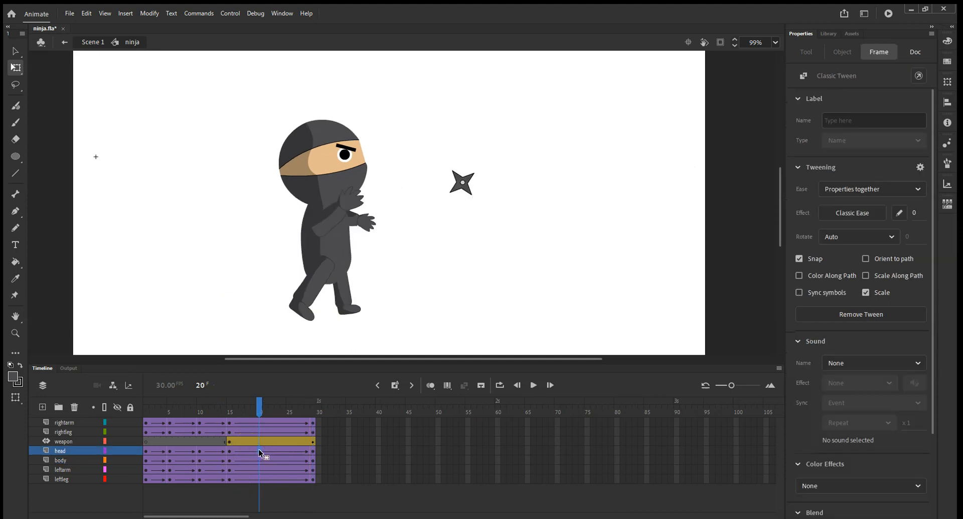
right_click(259, 452)
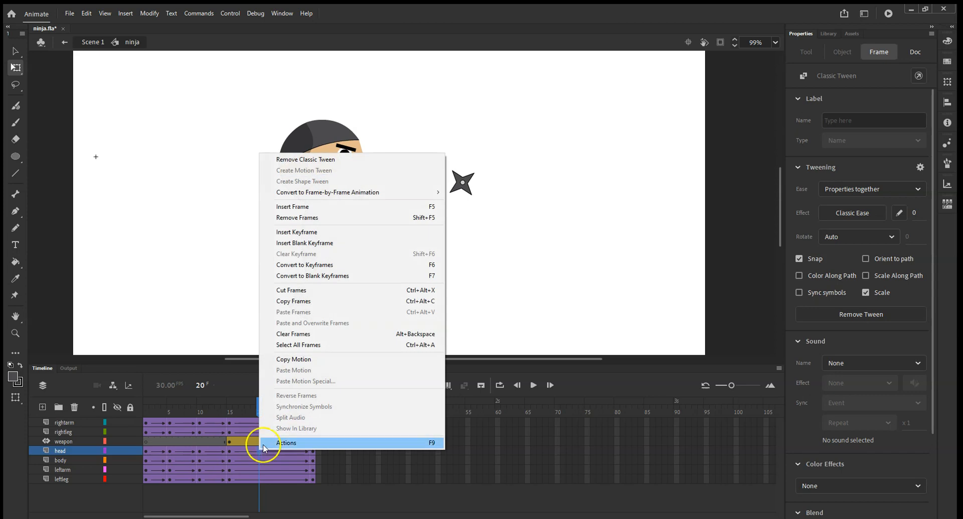
click(311, 233)
drag(354, 173, 381, 179)
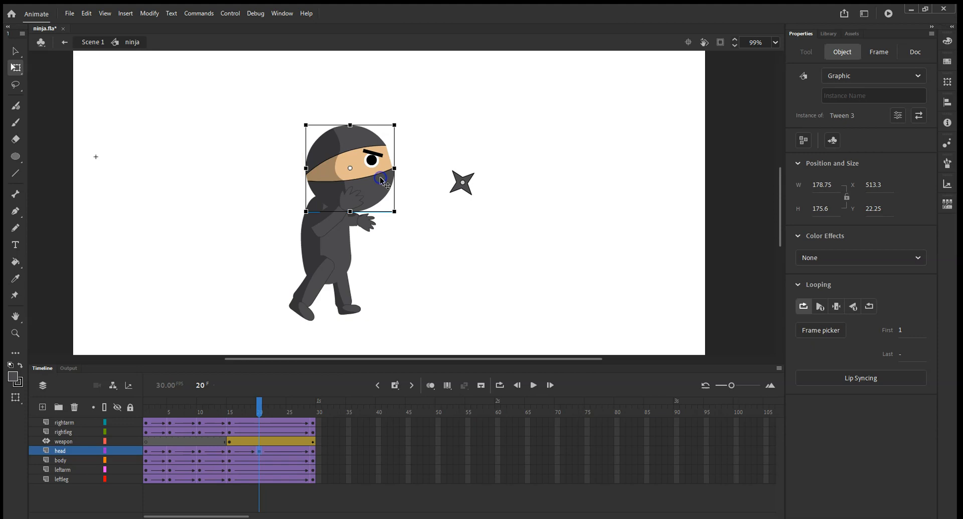
- Compare the head on frames 29 and 20, and undo the frame 20 head keyframe and its move
click(313, 453)
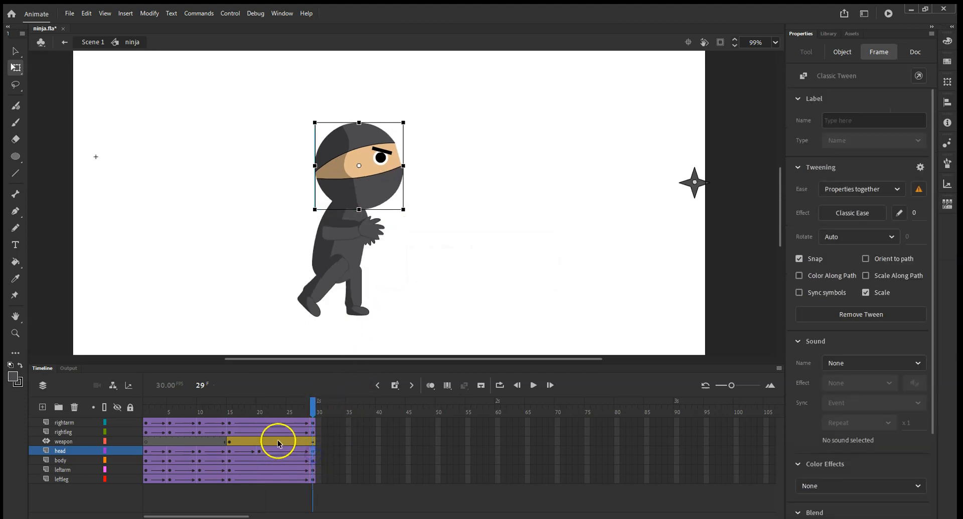
click(259, 452)
click(266, 75)
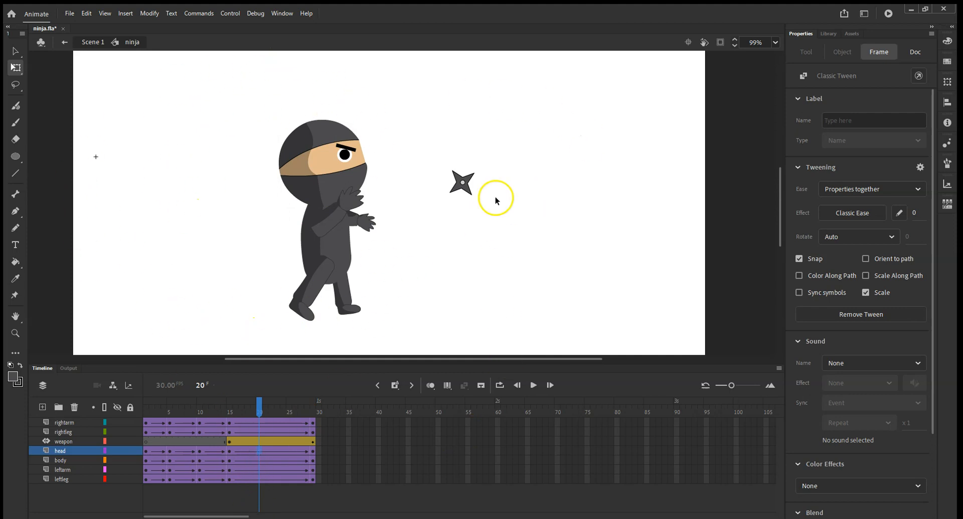
- Play the whole animation to check the walk and the weapon throw together
click(533, 386)
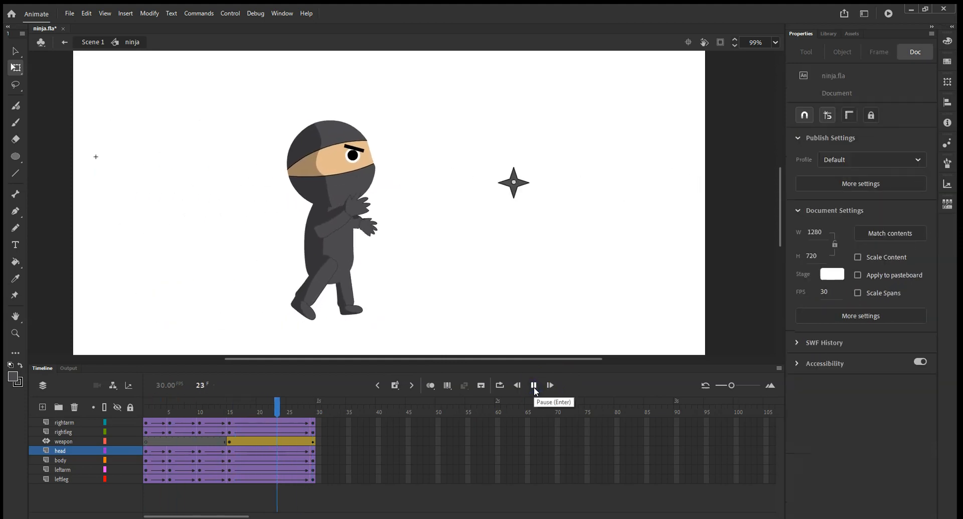
click(533, 385)
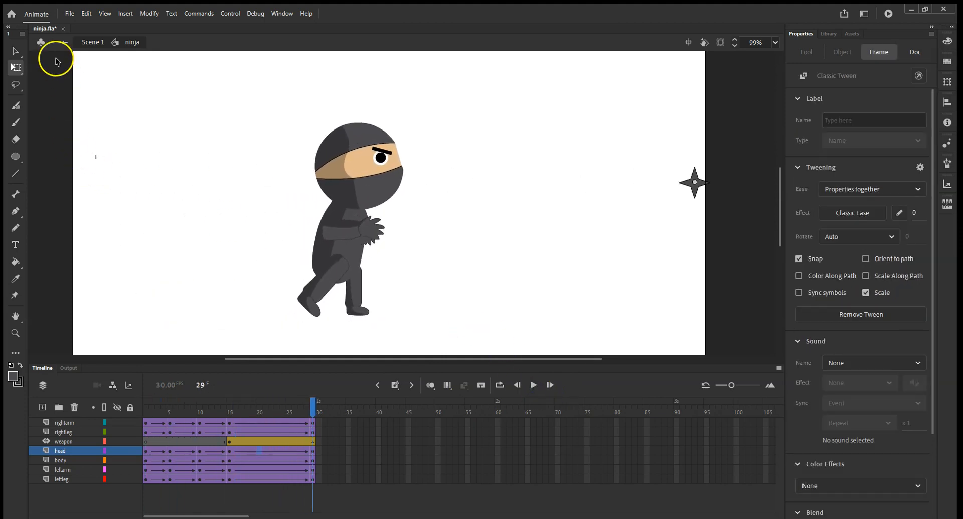